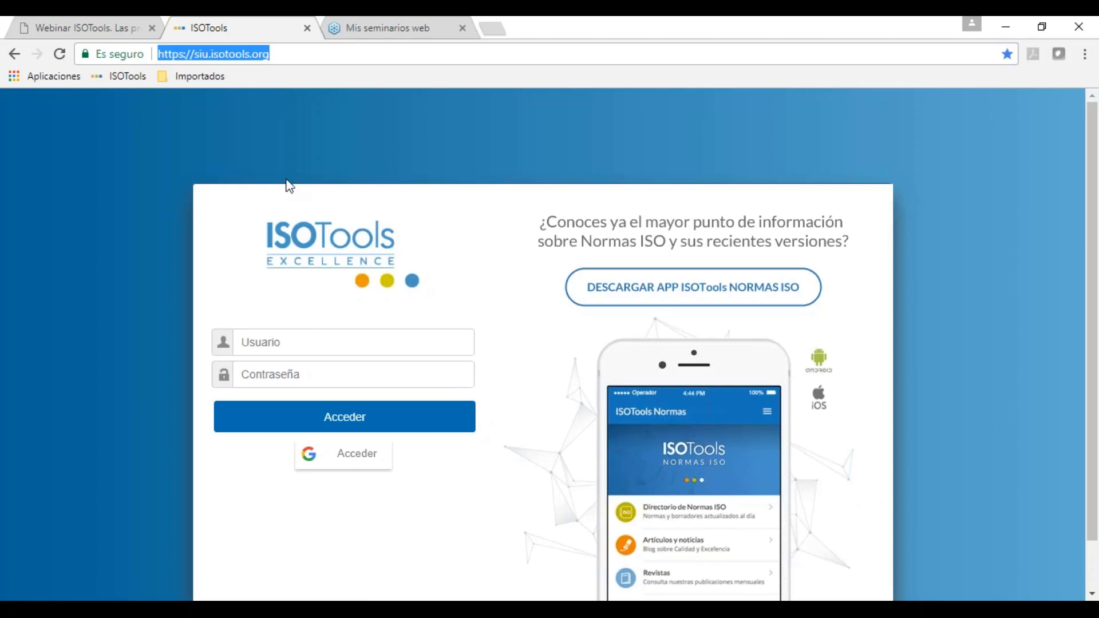
# Step: Sign in to ISOTools with the administrator username and password
pyautogui.click(288, 342)
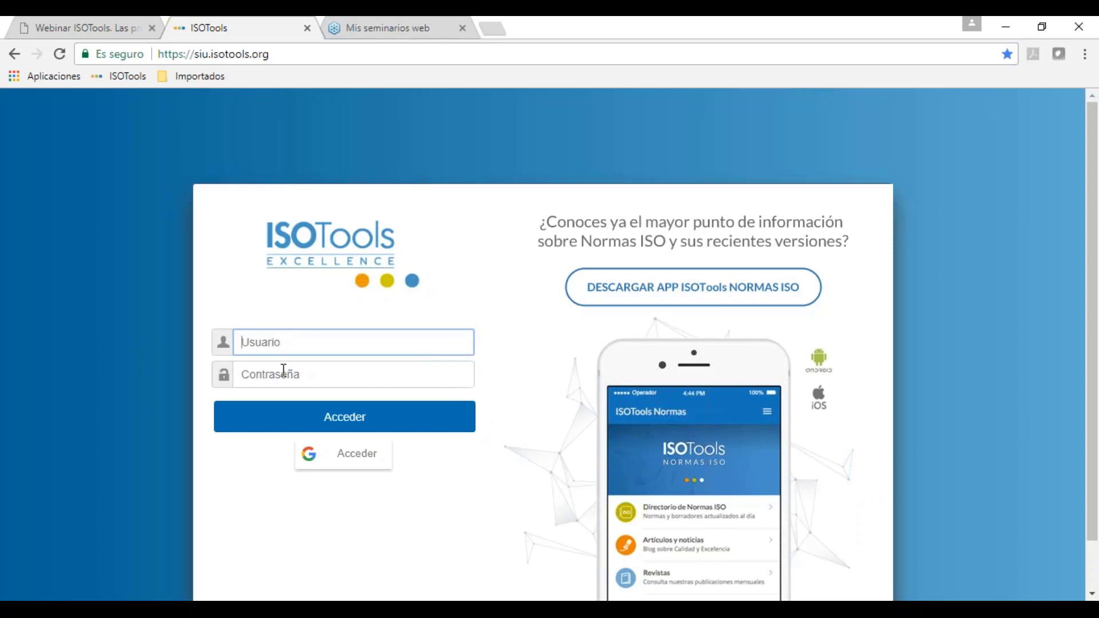
pyautogui.click(282, 369)
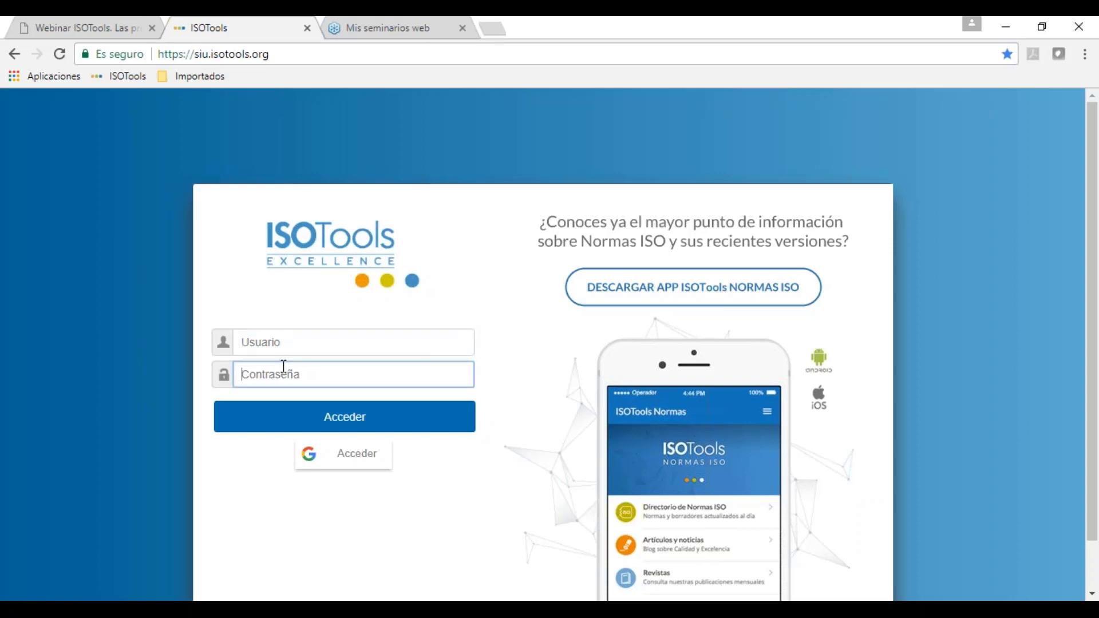
pyautogui.click(315, 342)
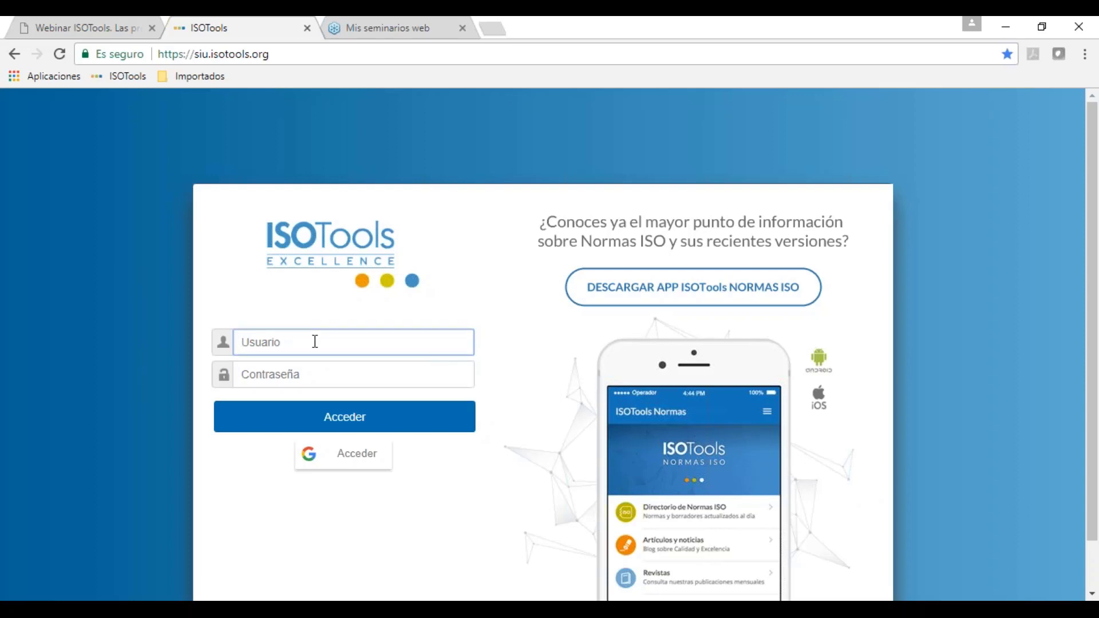
pyautogui.write('a')
pyautogui.press('BackSpace')
pyautogui.write('a')
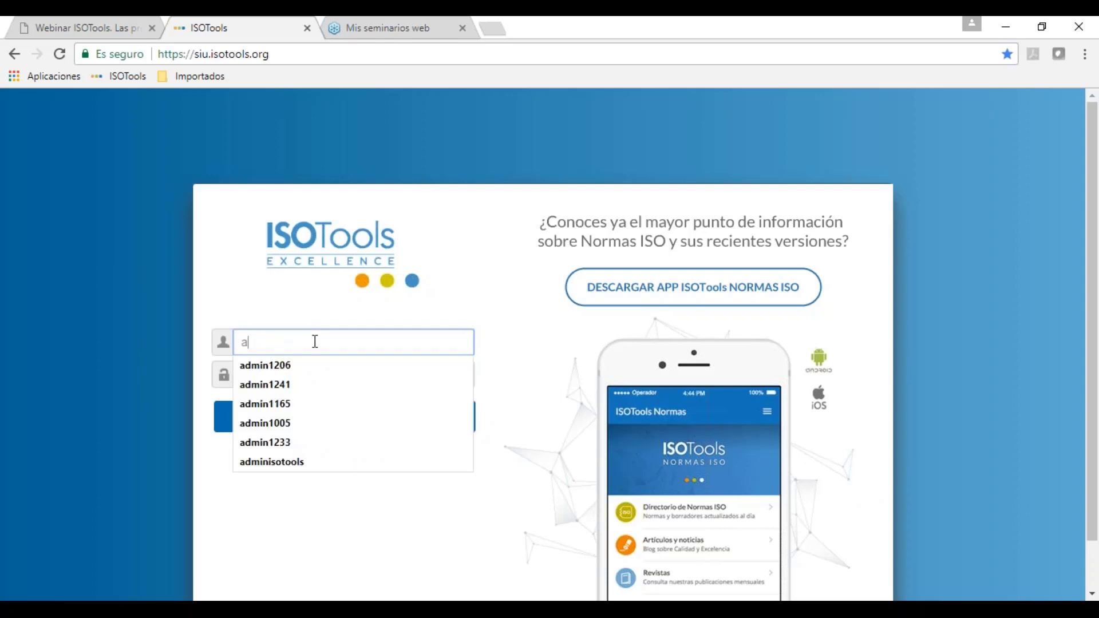
pyautogui.write('dmin1241')
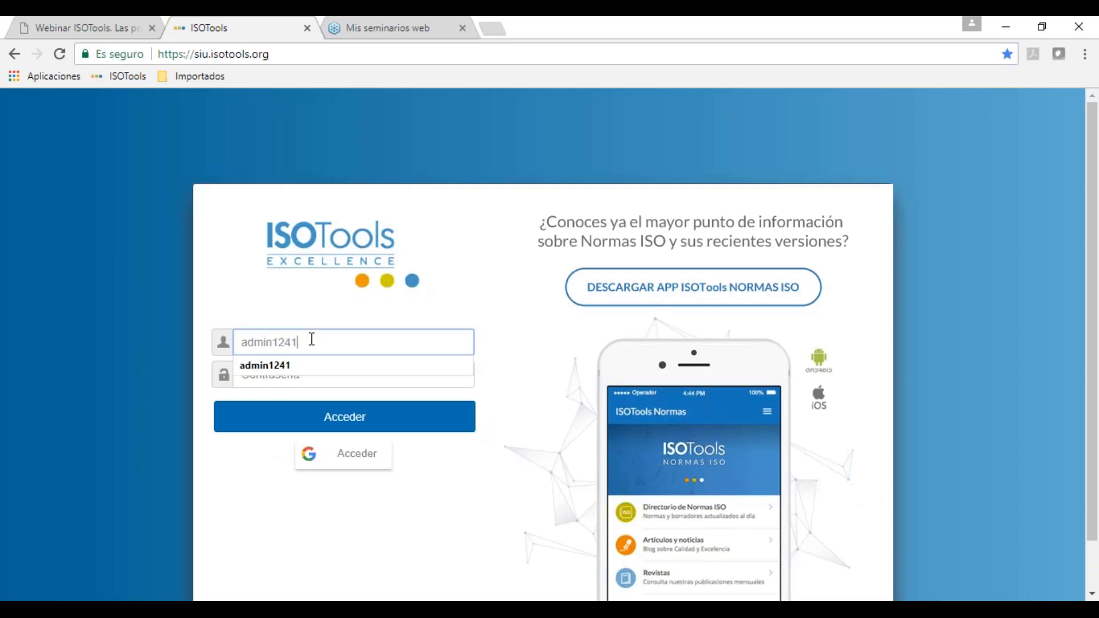
pyautogui.press('Tab')
pyautogui.write('****')
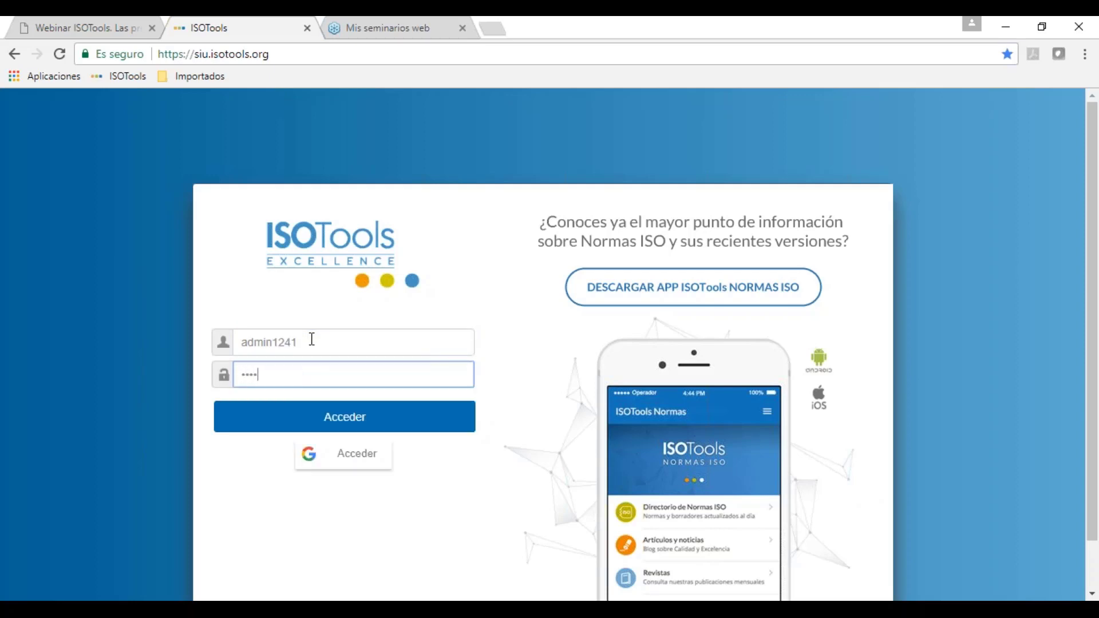
pyautogui.write('****')
pyautogui.press('Return')
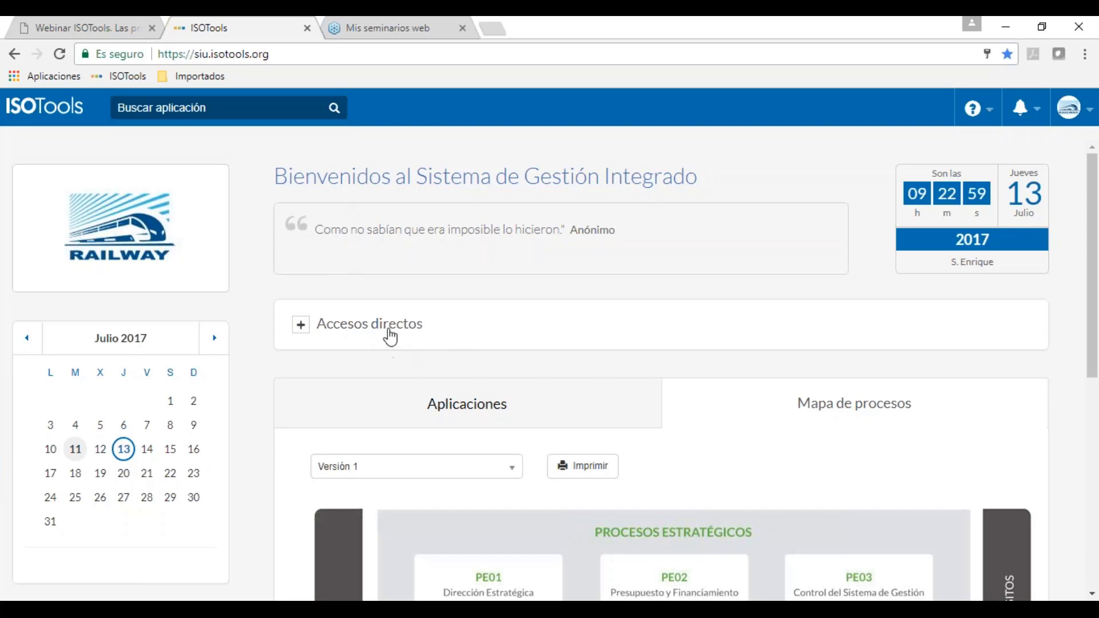
# Step: Open Mapa de Procesos from the Accesos directos shortcuts and browse the strategic, key and support processes
pyautogui.click(390, 331)
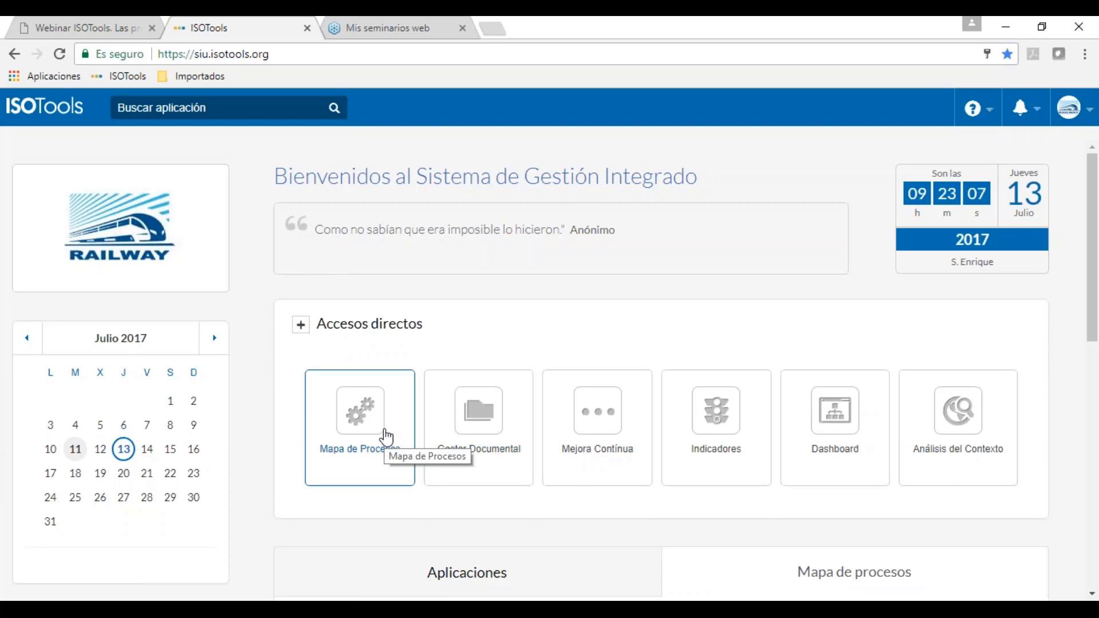
pyautogui.click(387, 438)
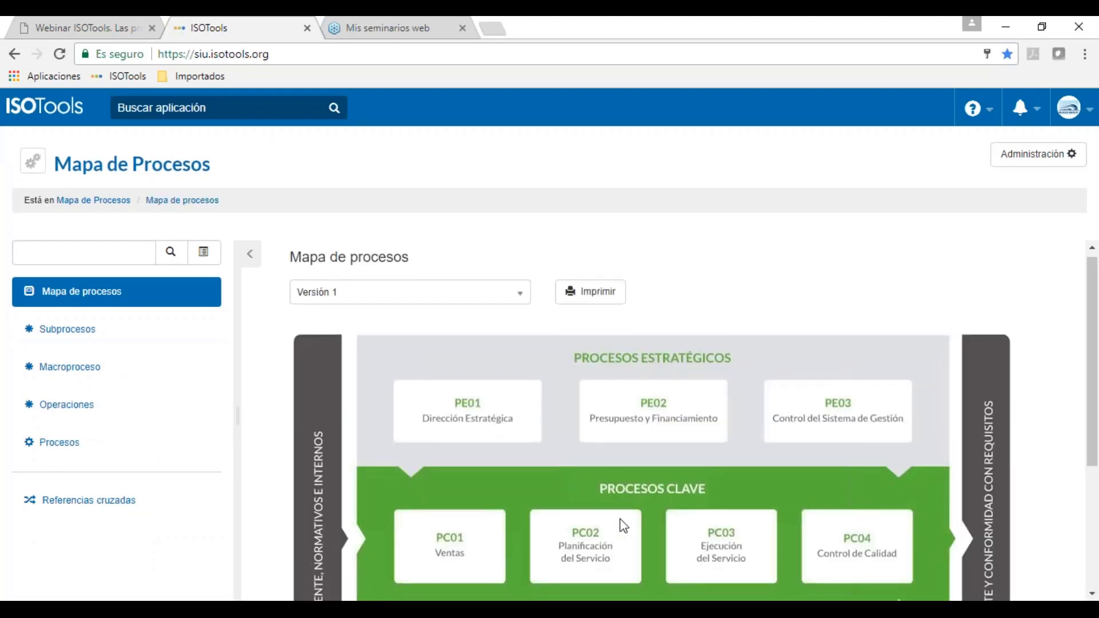
pyautogui.scroll(-4, 621, 521)
pyautogui.scroll(4, 623, 525)
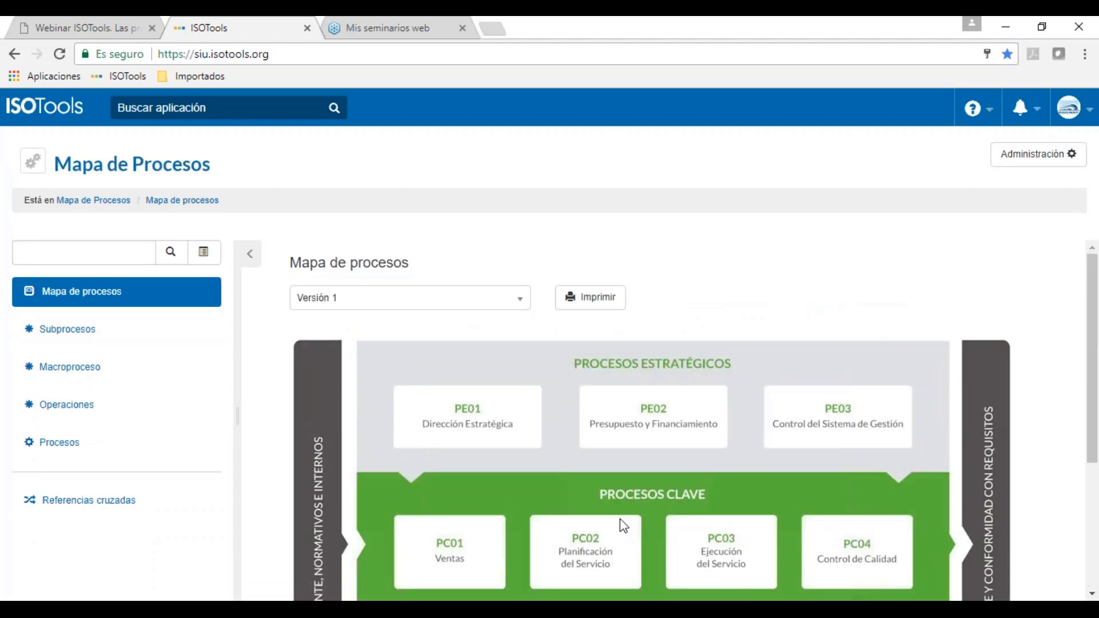
pyautogui.scroll(-3, 623, 525)
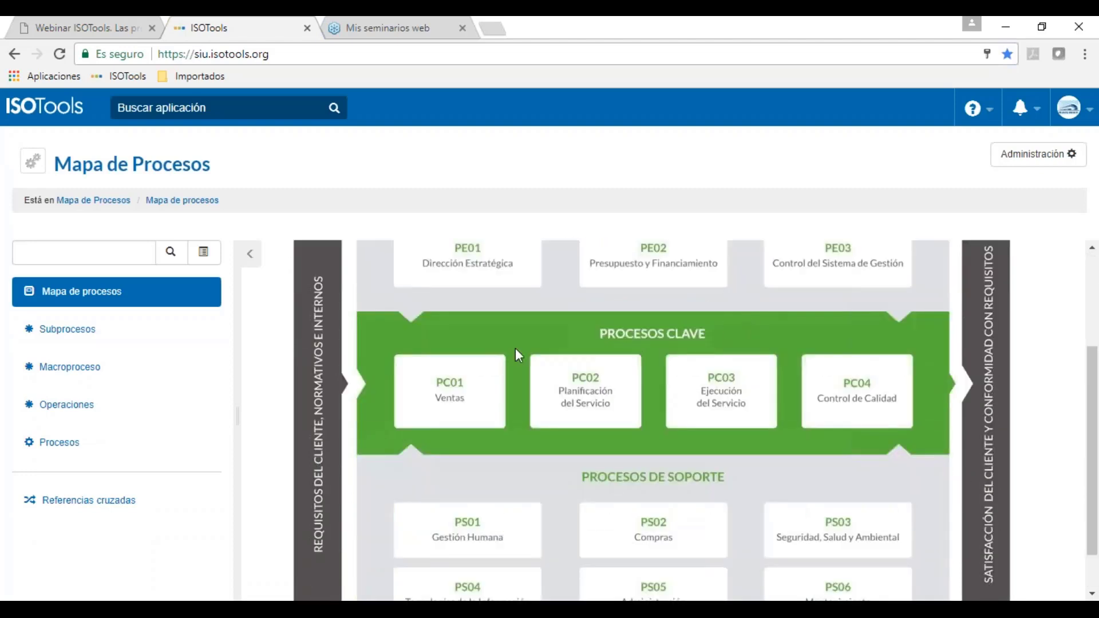
# Step: Open the PC01 Ventas process record and scroll through its objective, scope and users
pyautogui.click(485, 380)
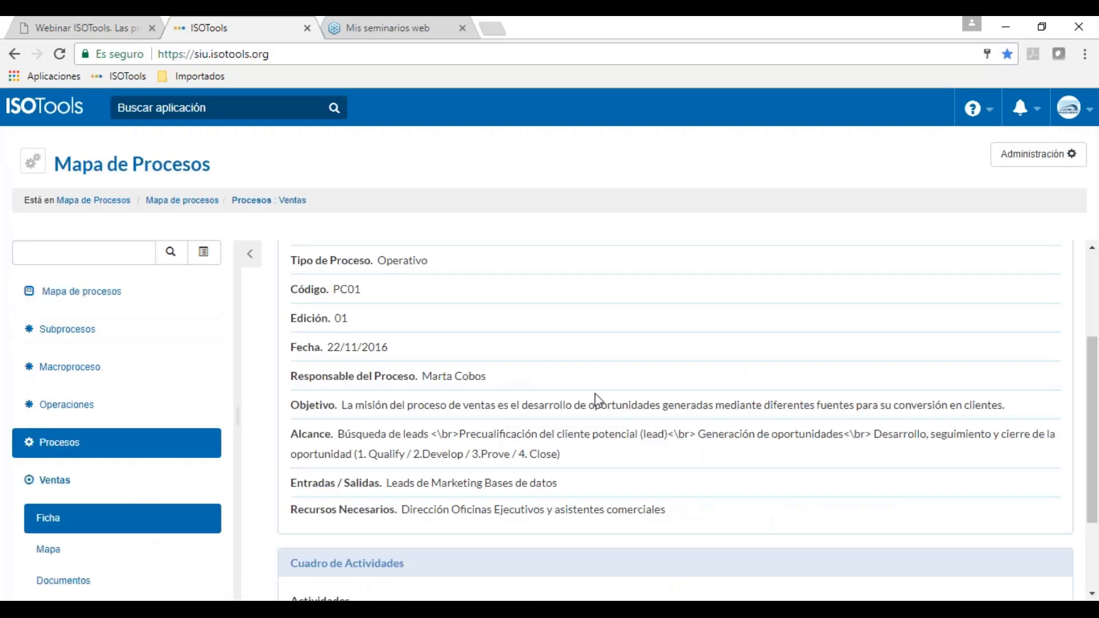
pyautogui.scroll(3, 597, 399)
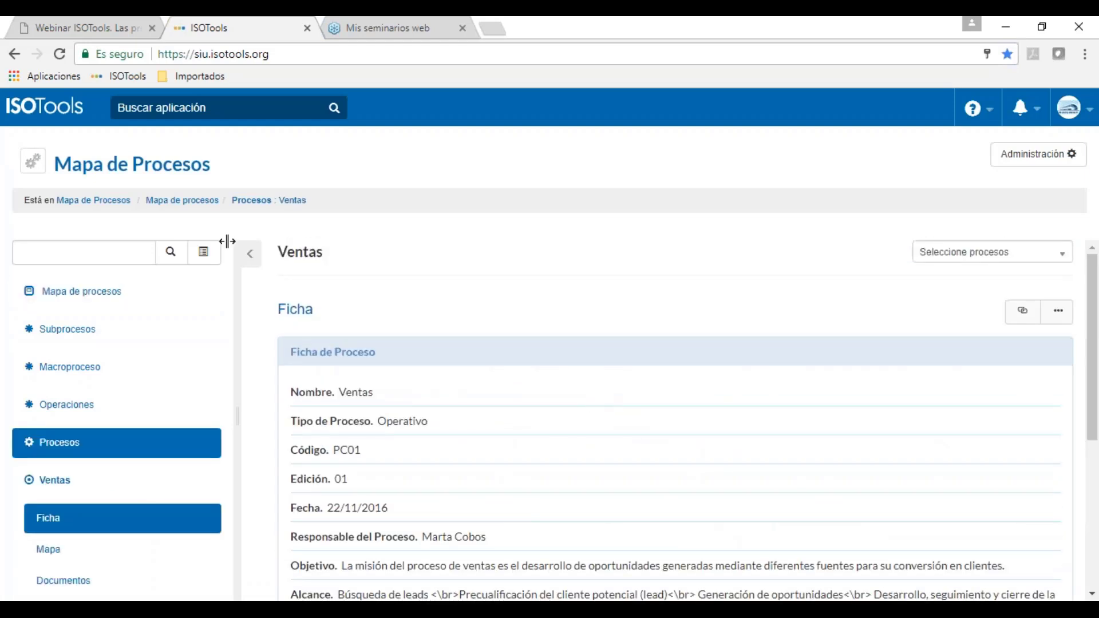
pyautogui.scroll(-1, 462, 445)
pyautogui.scroll(-3, 463, 445)
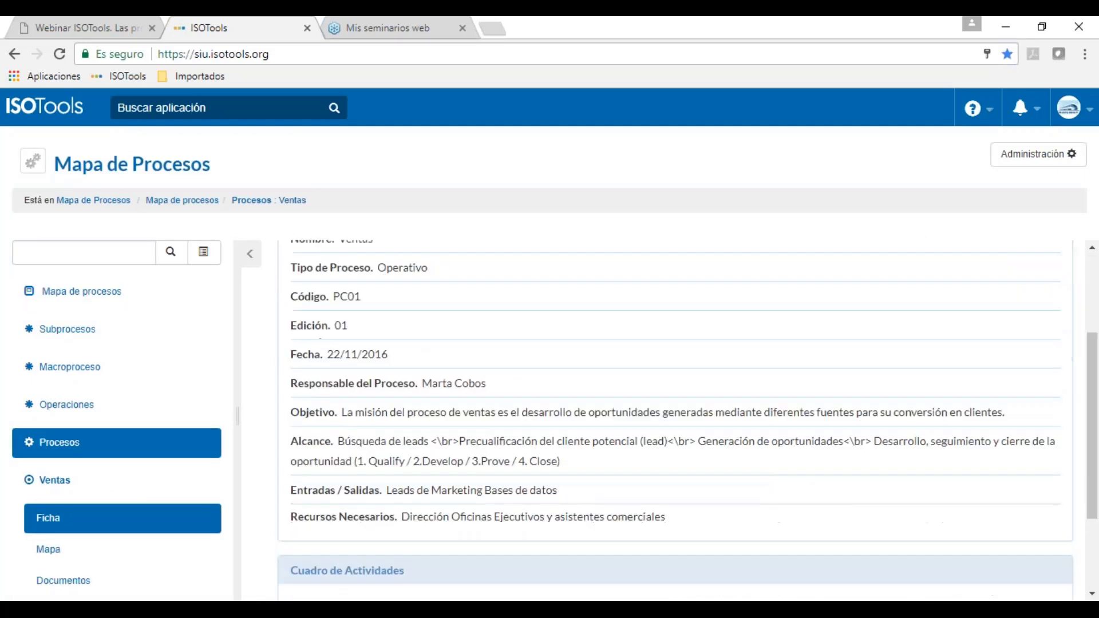
pyautogui.scroll(-1, 575, 479)
pyautogui.scroll(-1, 579, 485)
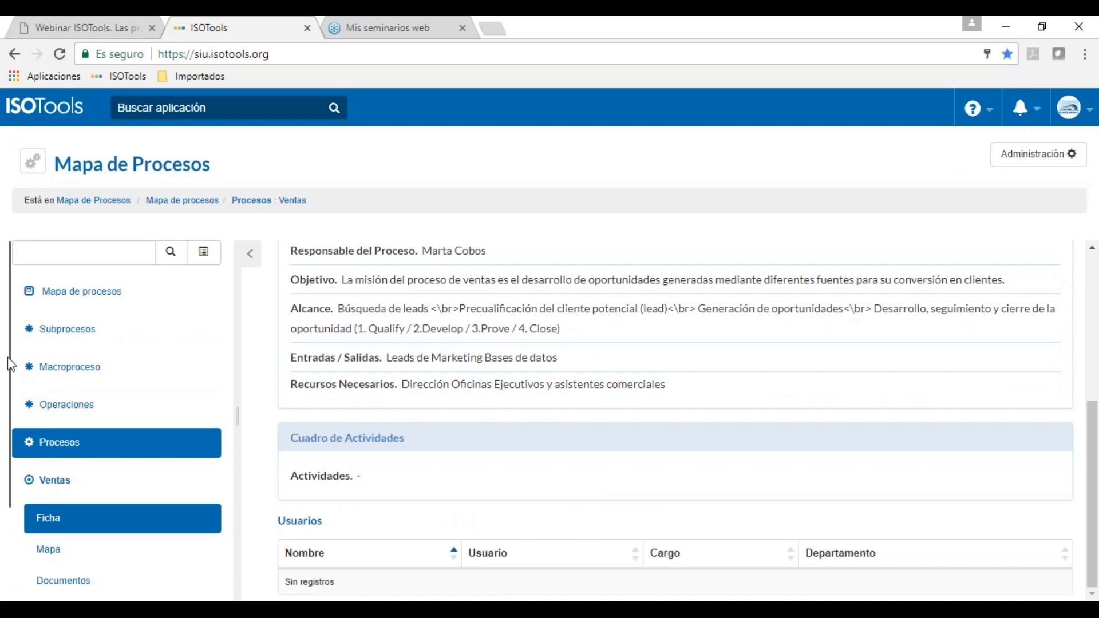
pyautogui.moveTo(13, 362); pyautogui.dragTo(12, 452)
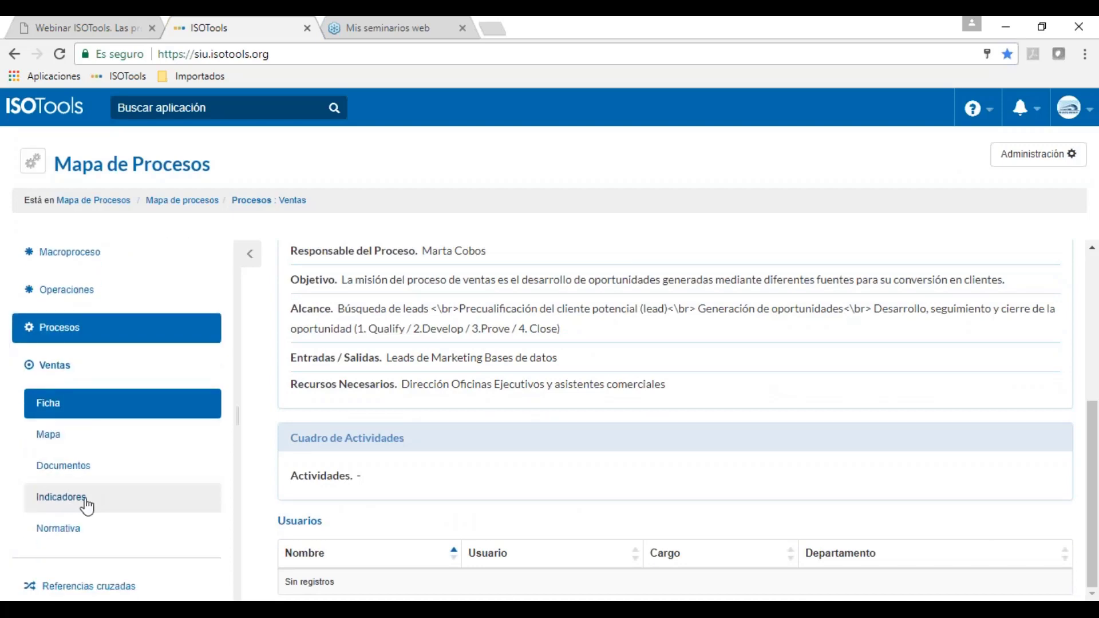
# Step: View the Ventas process Documentos, then its four Indicadores with the Valor pie chart
pyautogui.click(106, 475)
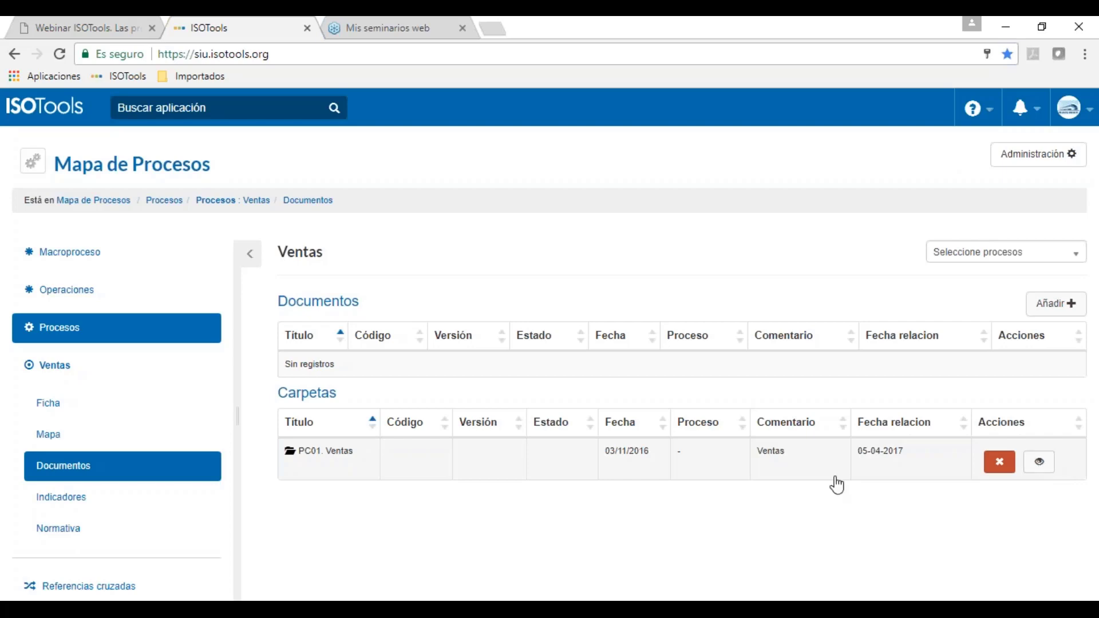
pyautogui.click(67, 509)
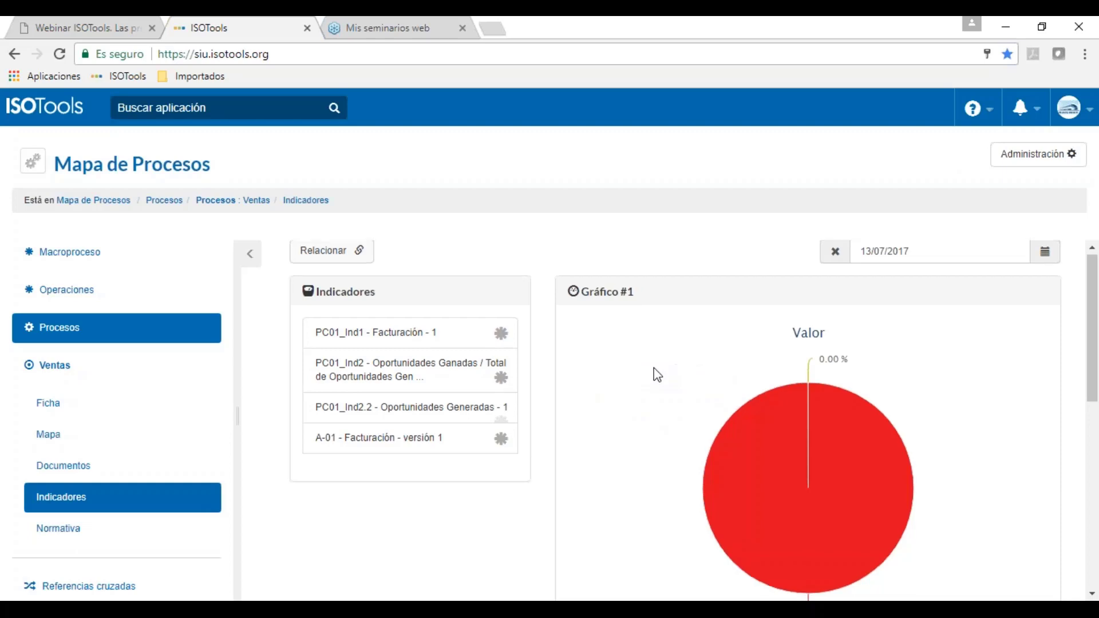
# Step: Scroll through the Ventas indicator charts, then bring up the Buscar aplicación application list
pyautogui.scroll(-1, 655, 373)
pyautogui.moveTo(813, 484)
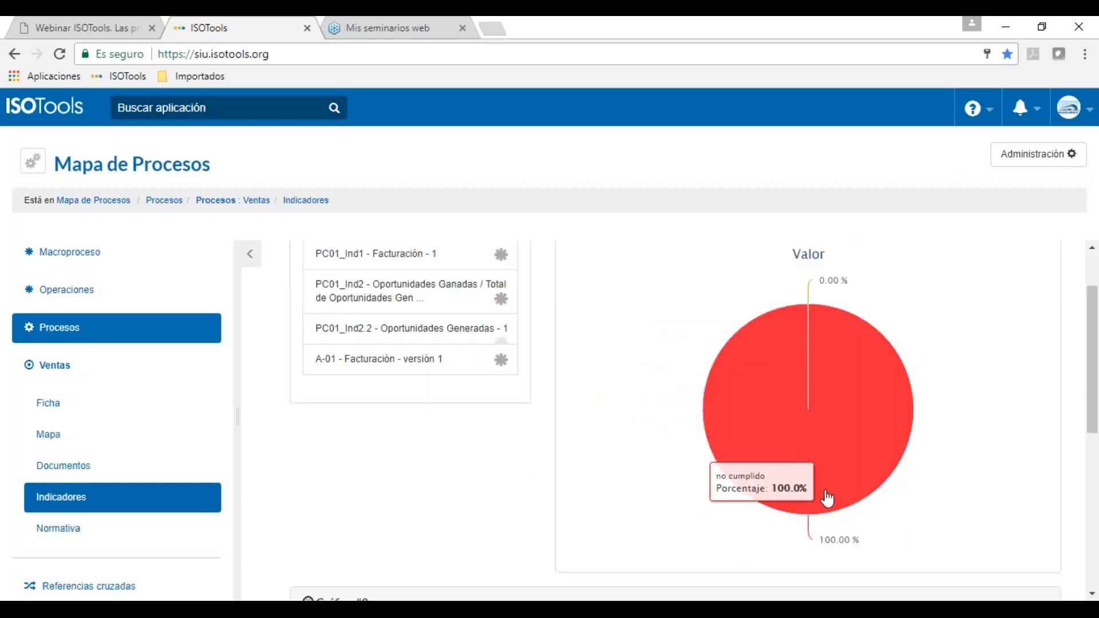
pyautogui.scroll(-5, 824, 498)
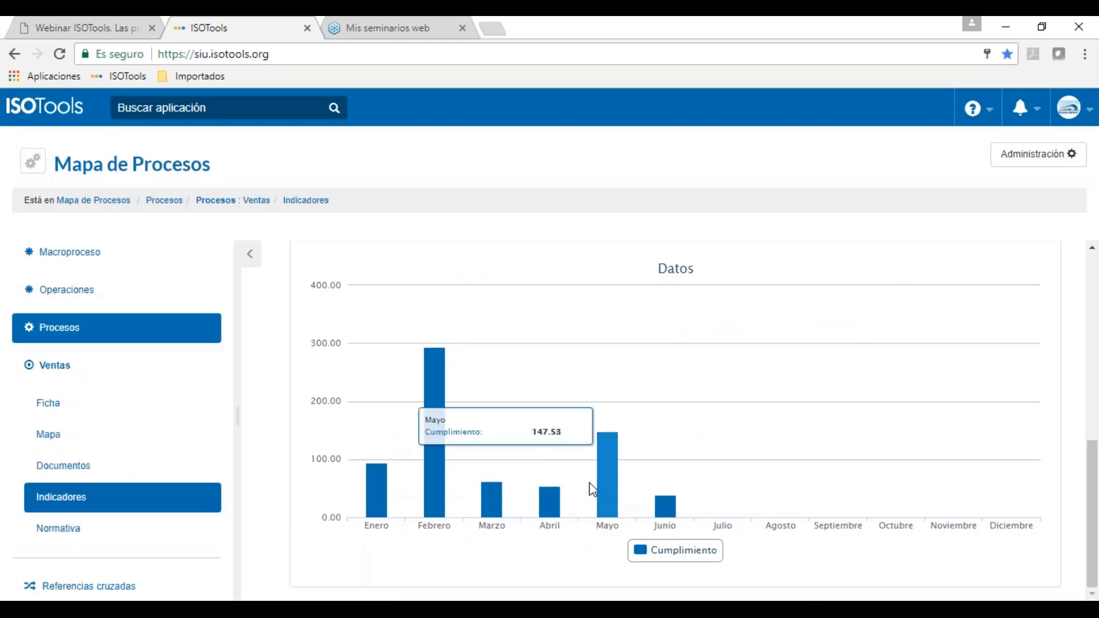
pyautogui.scroll(6, 587, 401)
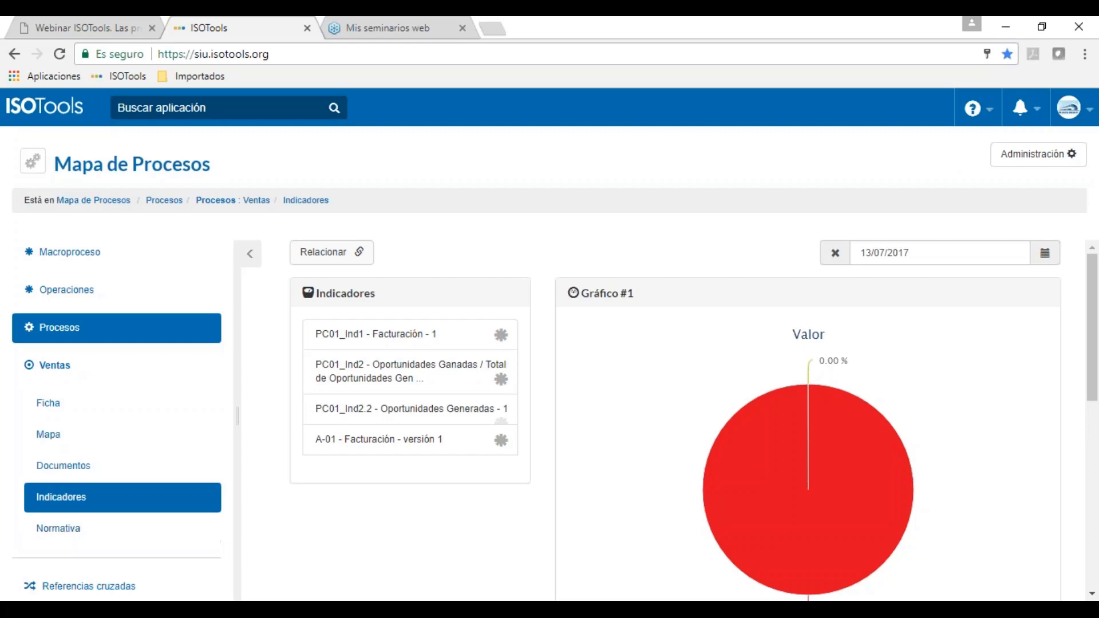
pyautogui.click(173, 104)
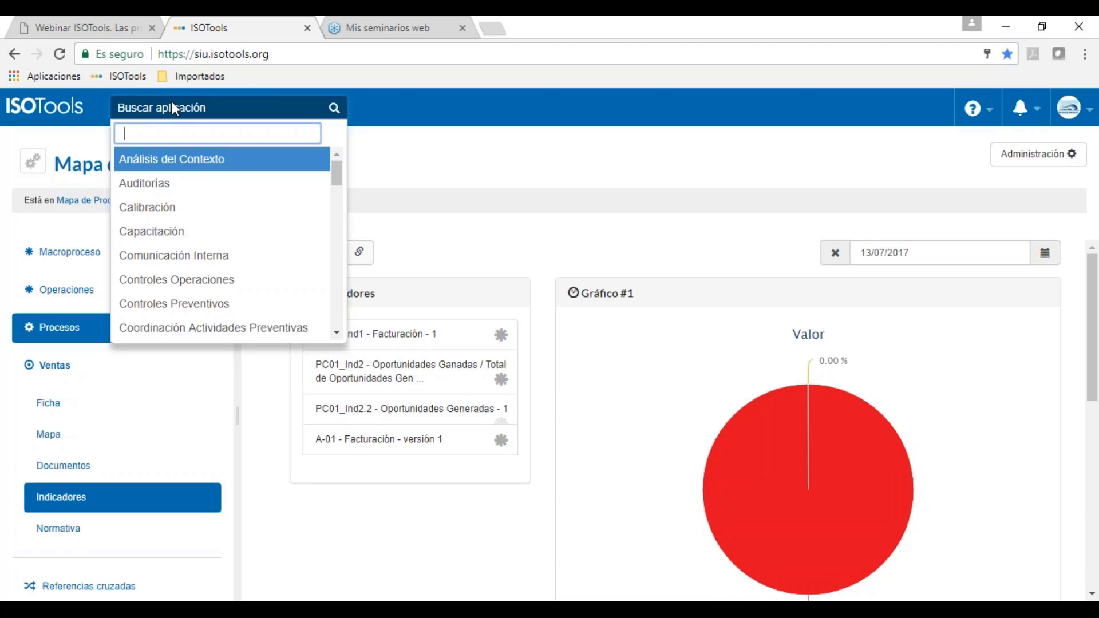
# Step: Search applications for 'riesg' and open Gestión de Riesgos with its Evaluación 2017 matrix
pyautogui.write('gest')
pyautogui.press('Down')
pyautogui.press('Down')
pyautogui.press('Down')
pyautogui.press('Down')
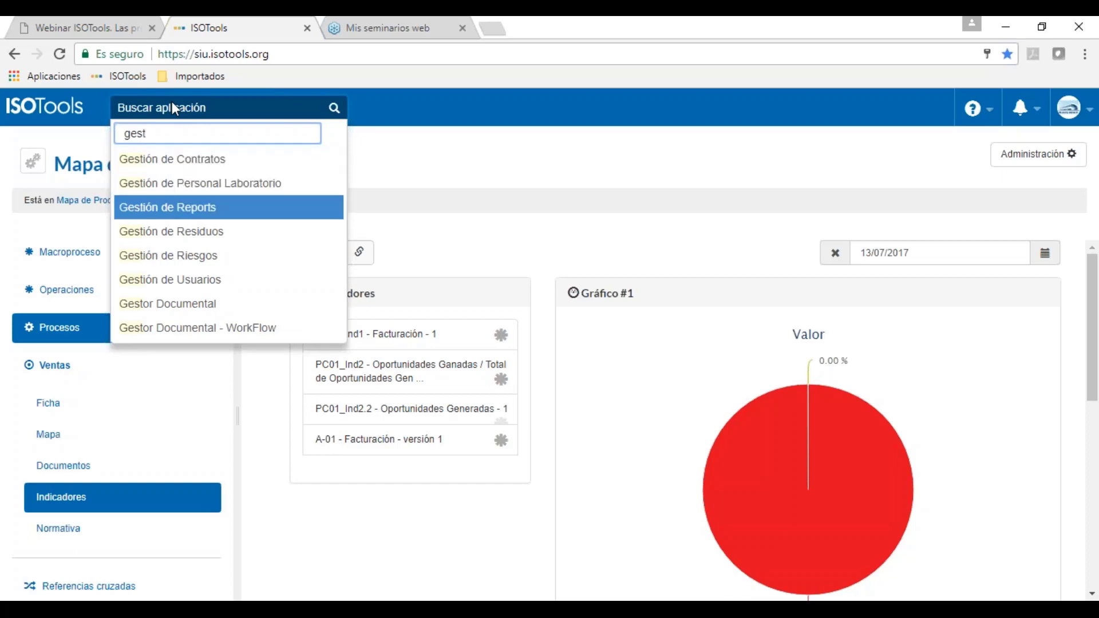
pyautogui.press('BackSpace')
pyautogui.press('BackSpace')
pyautogui.press('BackSpace')
pyautogui.press('BackSpace')
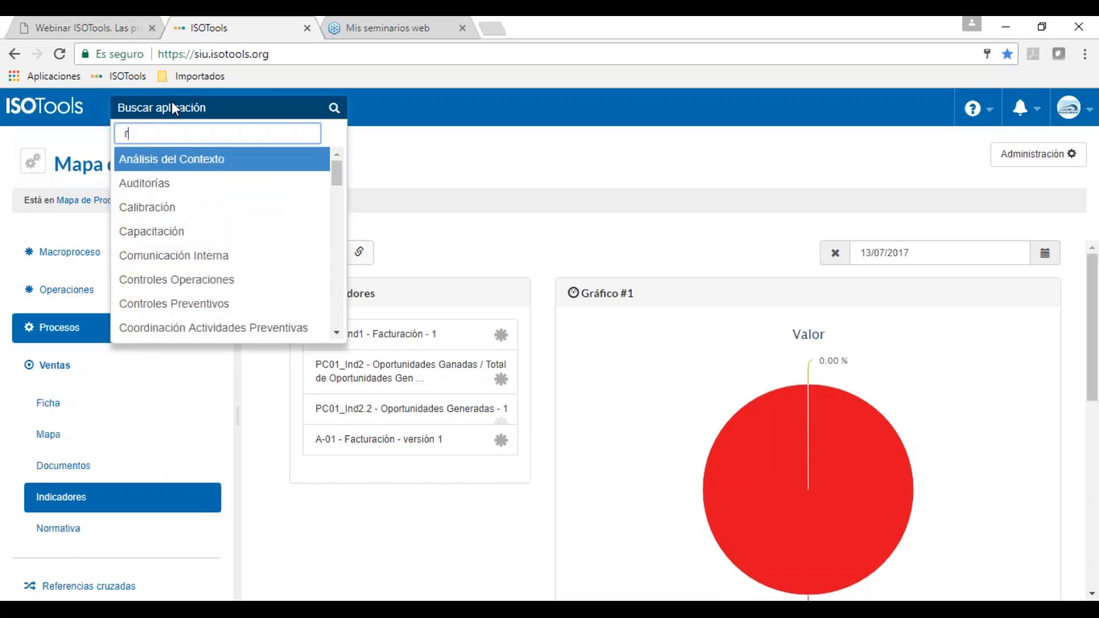
pyautogui.write('riesg')
pyautogui.press('Down')
pyautogui.press('Down')
pyautogui.press('Return')
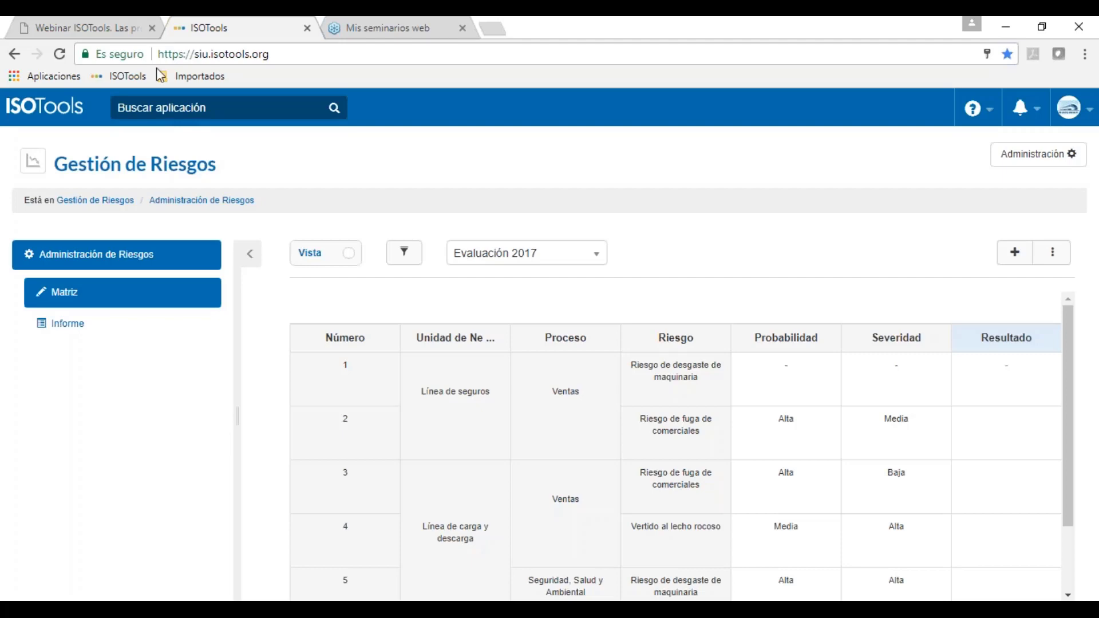
# Step: Collapse the side panel and zoom out so Oportunidad and Periodicidad columns appear
pyautogui.click(250, 254)
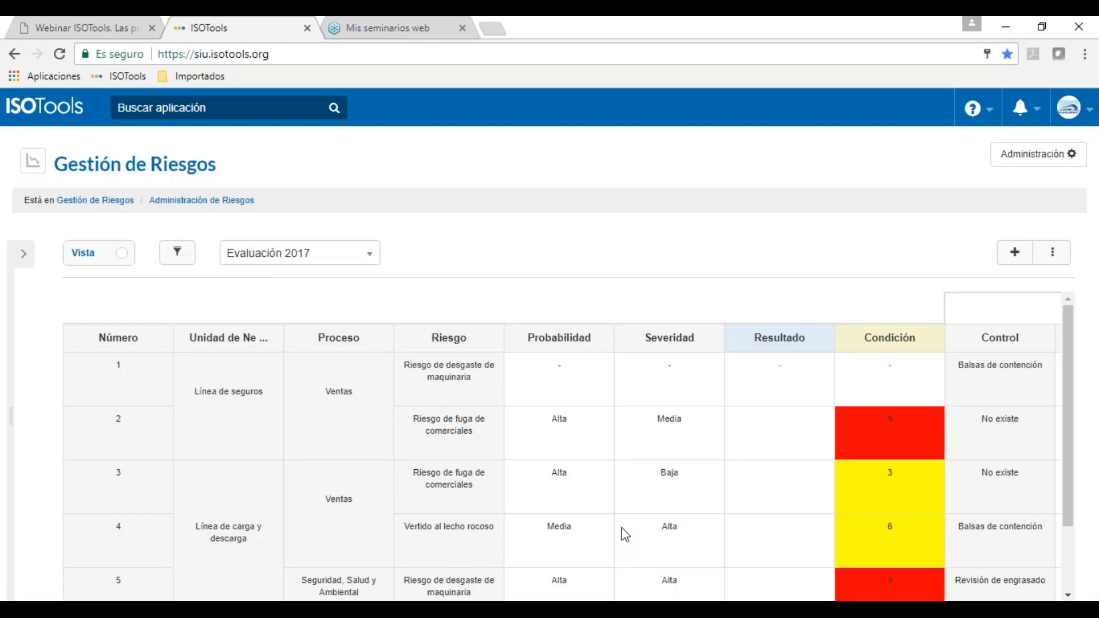
pyautogui.hotkey('ctrl', '-')
pyautogui.hotkey('ctrl', '-')
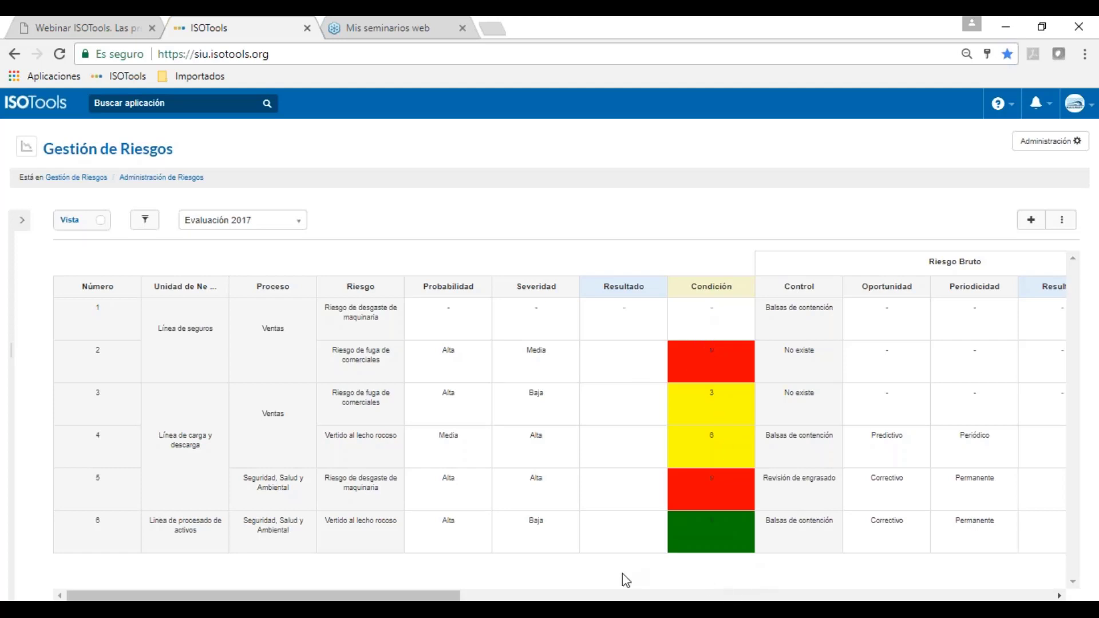
pyautogui.moveTo(455, 596); pyautogui.dragTo(572, 599)
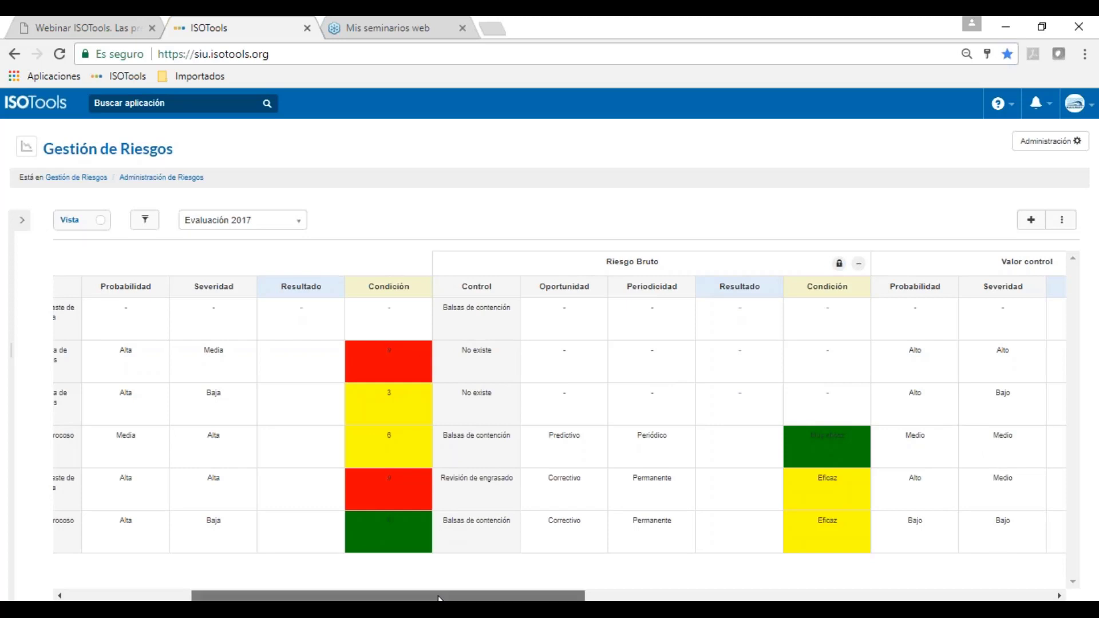
pyautogui.moveTo(439, 597); pyautogui.dragTo(860, 597)
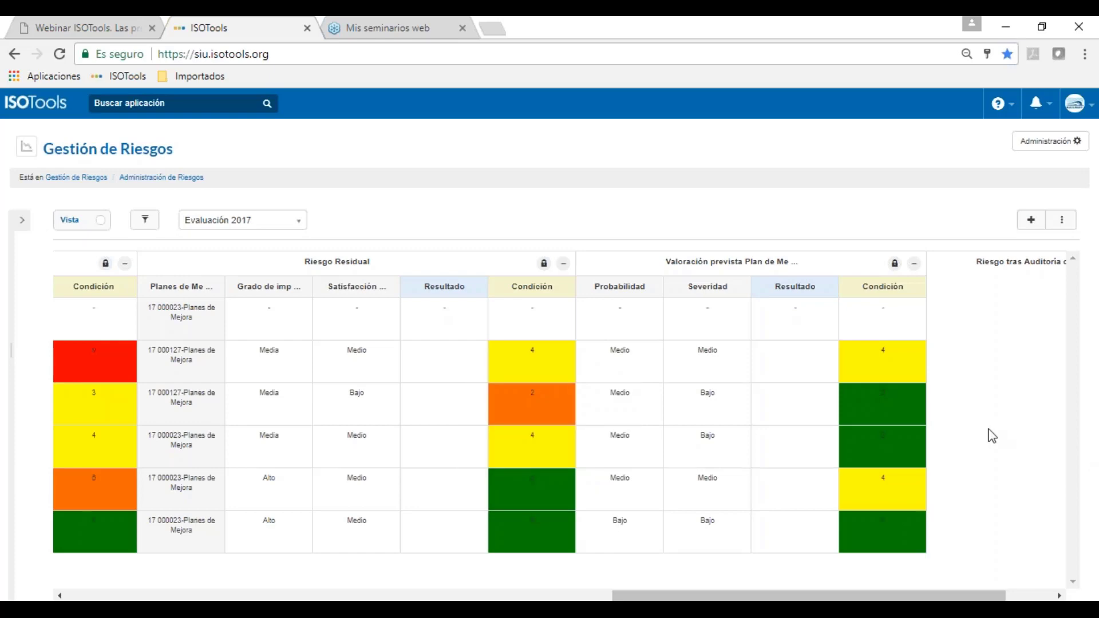
pyautogui.moveTo(738, 598); pyautogui.dragTo(790, 575)
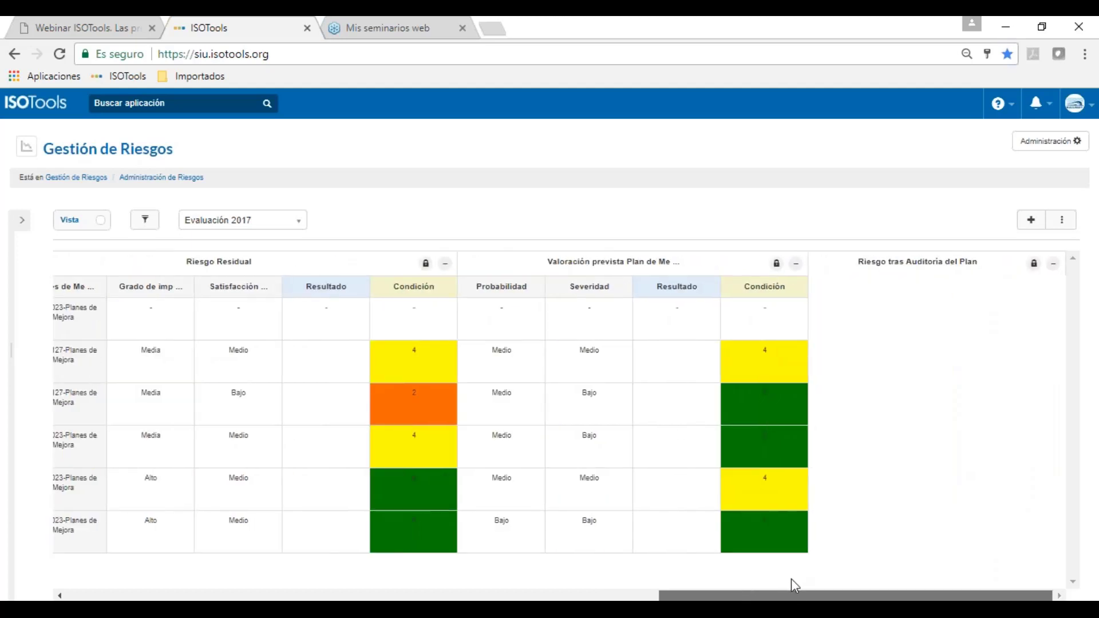
pyautogui.moveTo(791, 595); pyautogui.dragTo(2, 226)
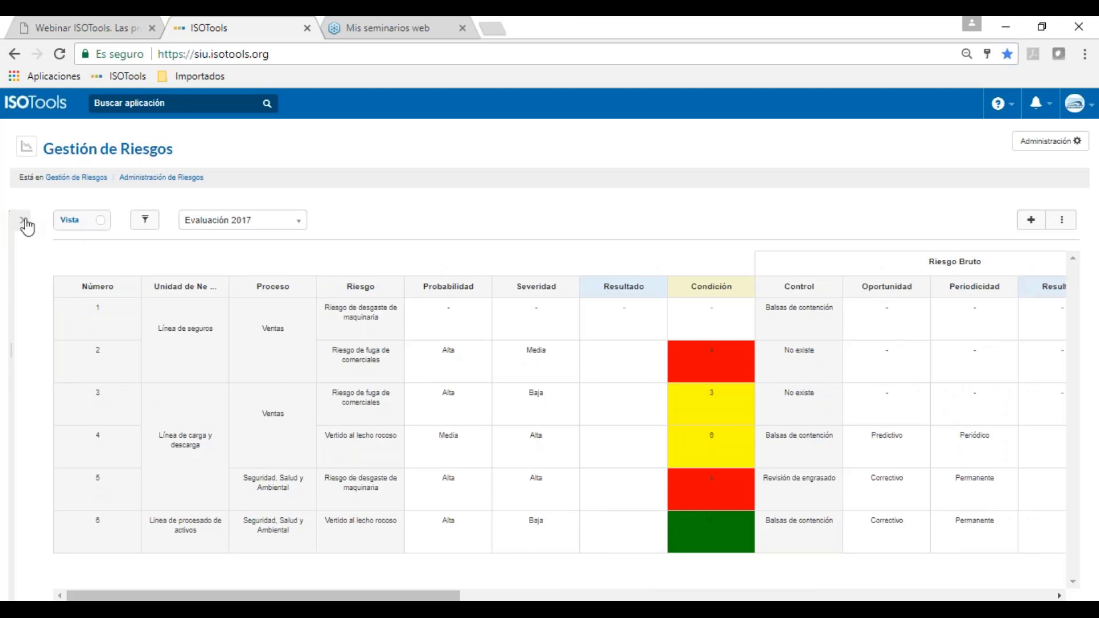
# Step: Open the risk Informe and display Riesgo Bruto as a Mapa de calor
pyautogui.click(23, 221)
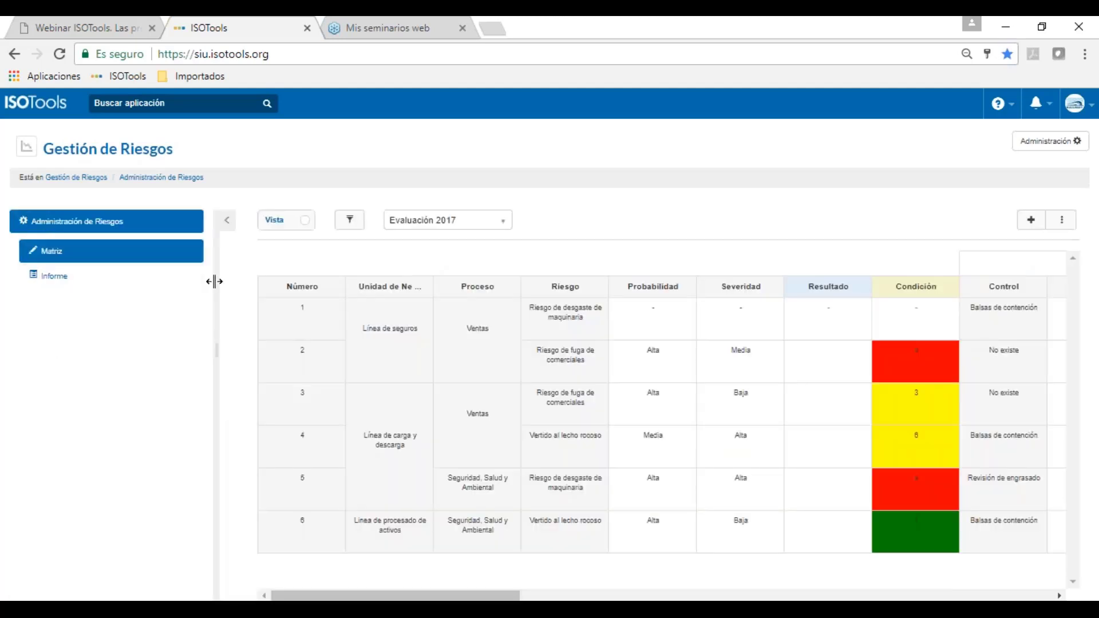
pyautogui.click(98, 279)
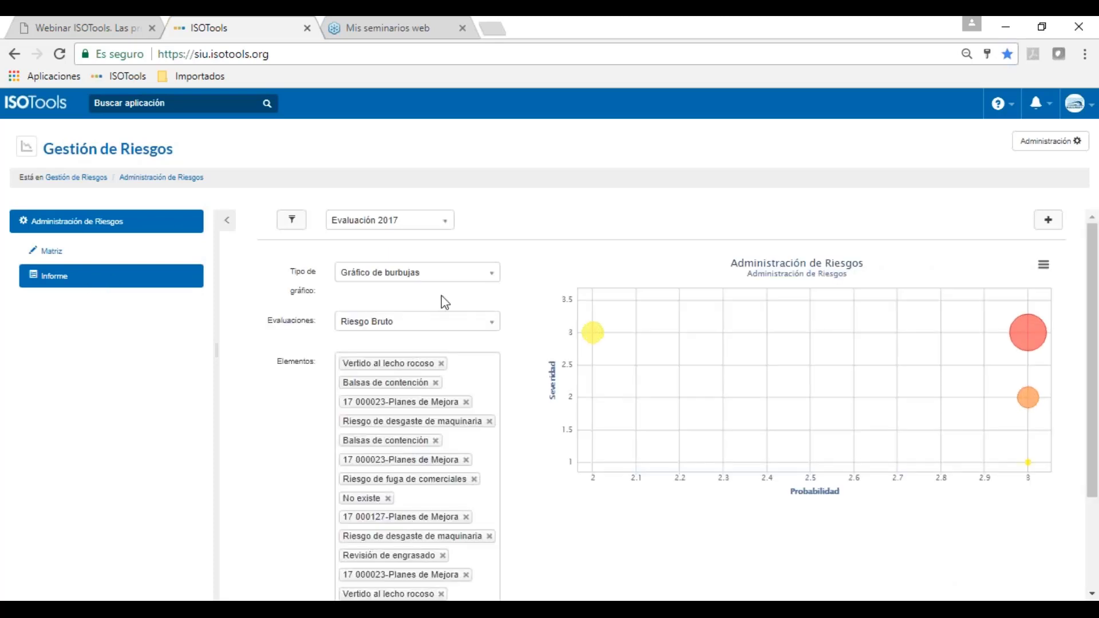
pyautogui.click(442, 269)
pyautogui.click(438, 315)
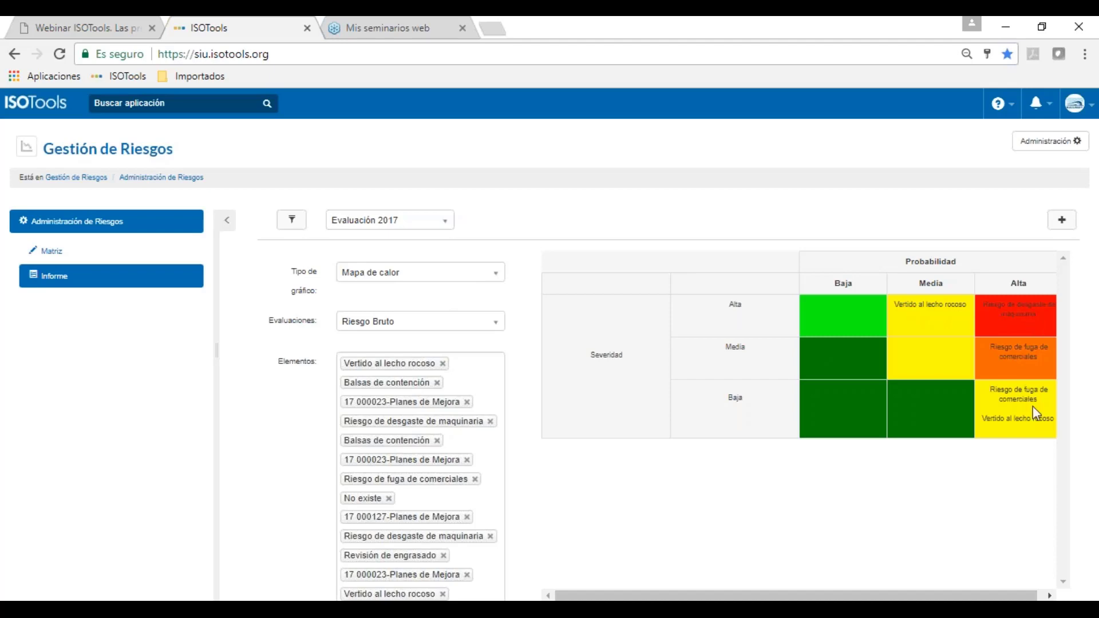
pyautogui.click(490, 321)
# Step: Plot Riesgo Residual and switch the heat map to Comparar mode at a readable zoom
pyautogui.click(464, 381)
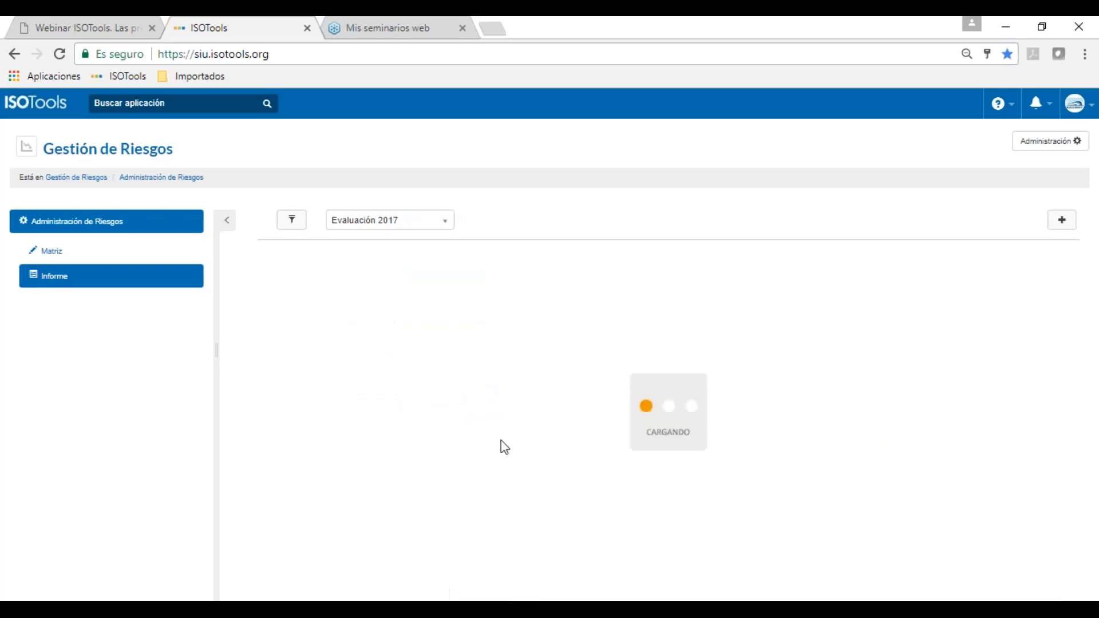
pyautogui.hotkey('ctrl', '-')
pyautogui.hotkey('ctrl', '-')
pyautogui.hotkey('ctrl', '-')
pyautogui.hotkey('ctrl', '-')
pyautogui.hotkey('ctrl', '-')
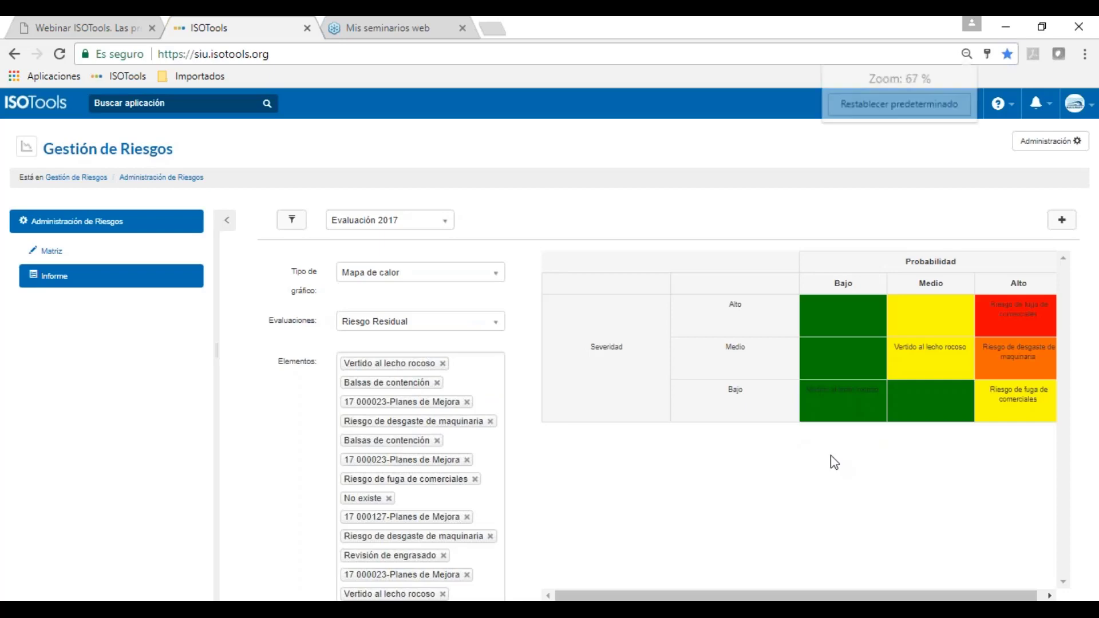
pyautogui.hotkey('ctrl', '+')
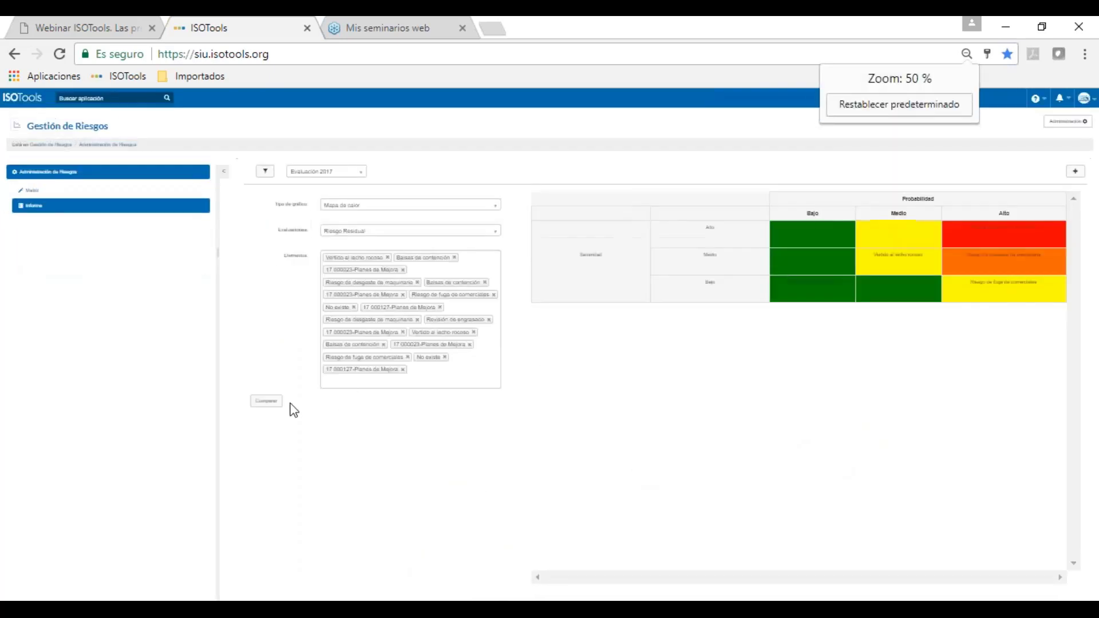
pyautogui.click(269, 400)
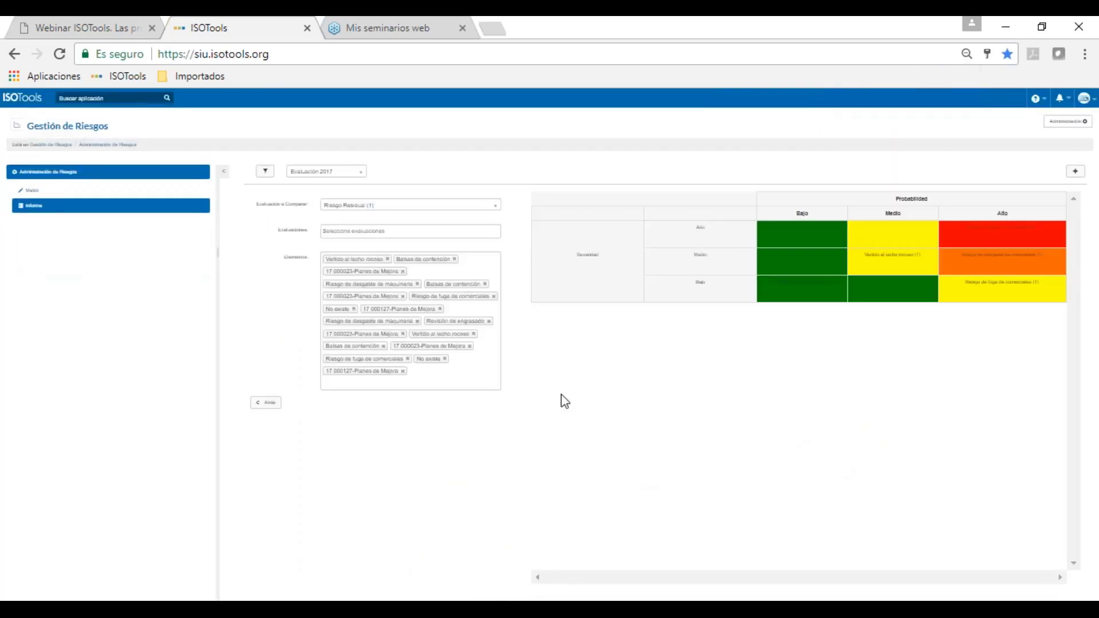
pyautogui.hotkey('ctrl', '+')
pyautogui.hotkey('ctrl', '+')
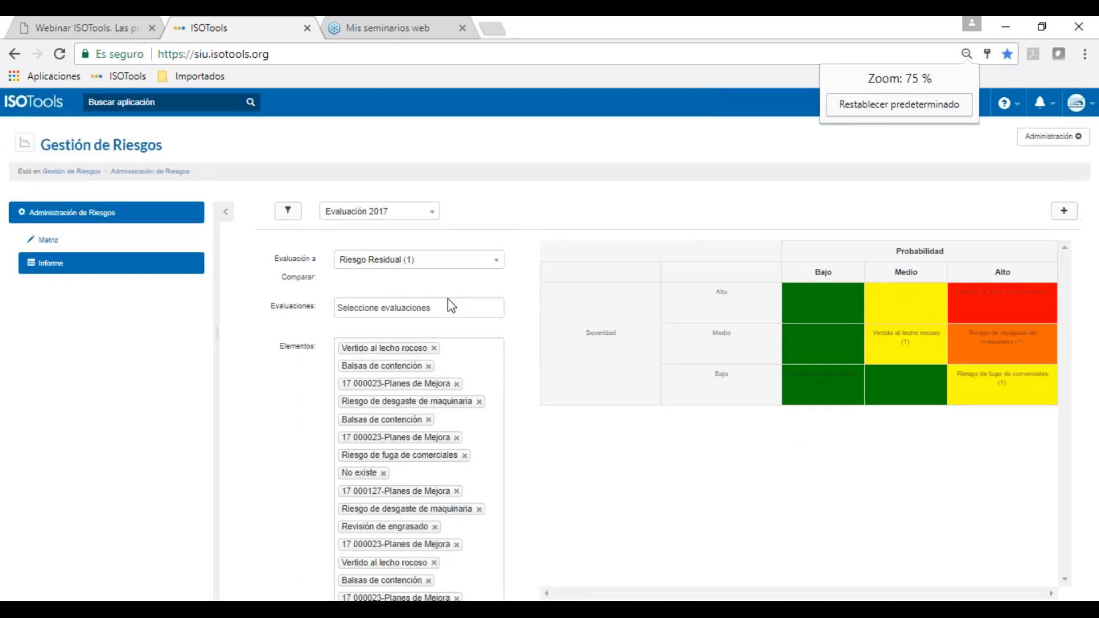
# Step: Add Valoración prevista Plan de Mejora as the evaluation to compare against Riesgo Residual
pyautogui.click(452, 308)
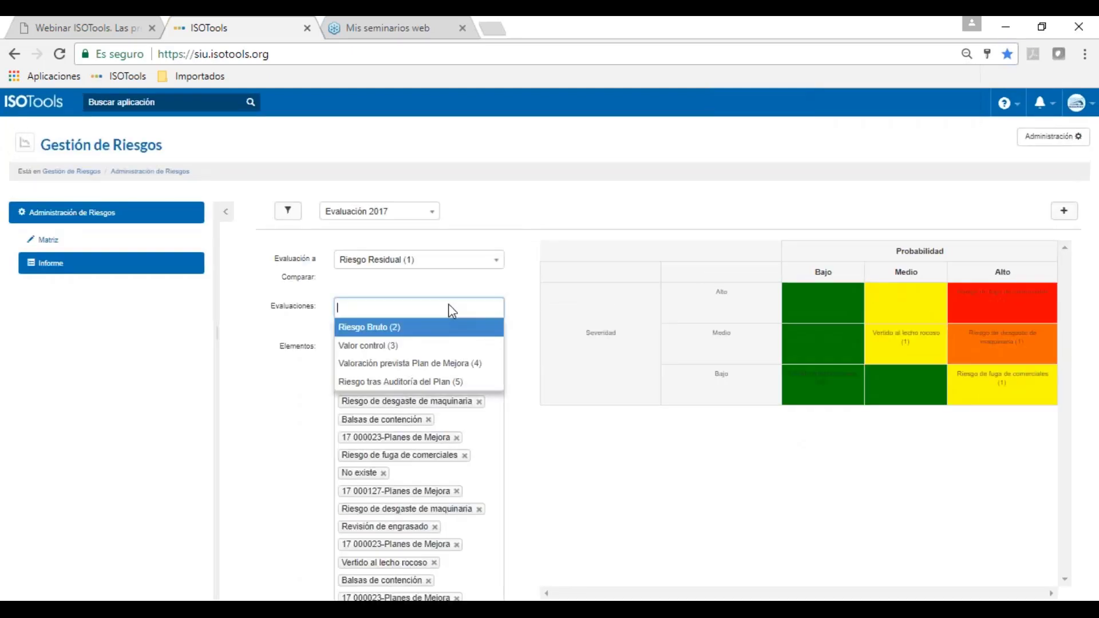
pyautogui.click(430, 365)
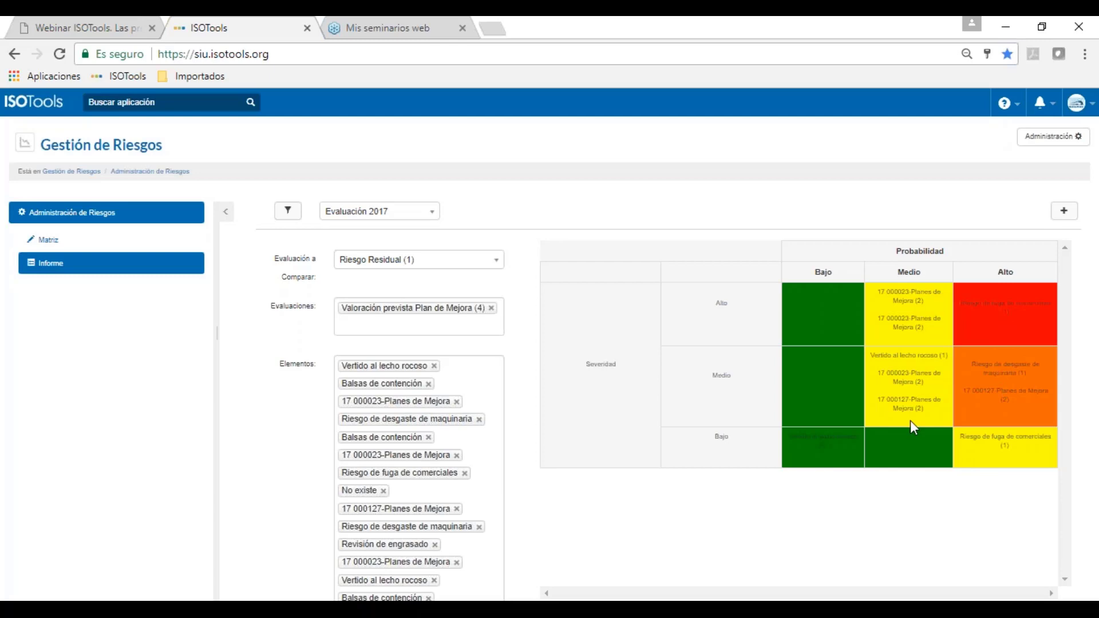
pyautogui.click(441, 265)
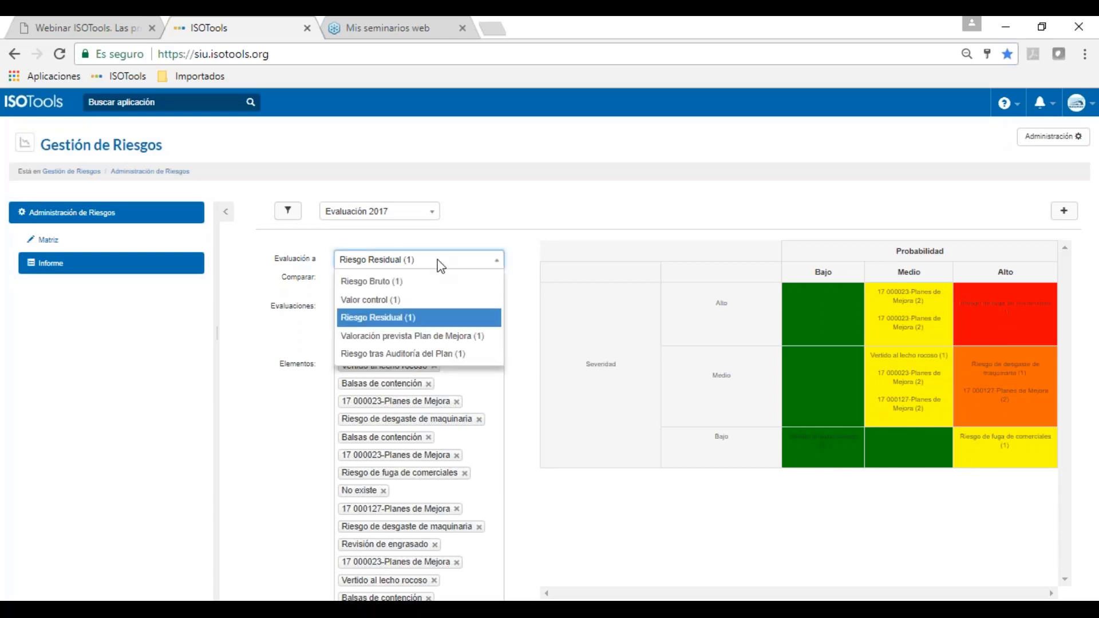
pyautogui.click(380, 336)
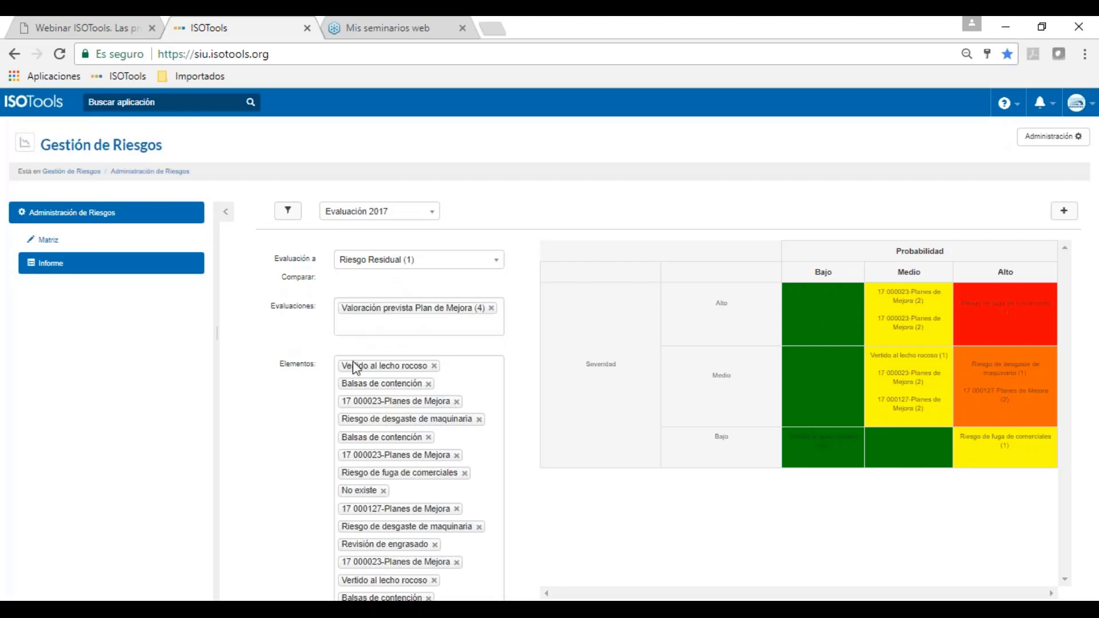
pyautogui.click(187, 103)
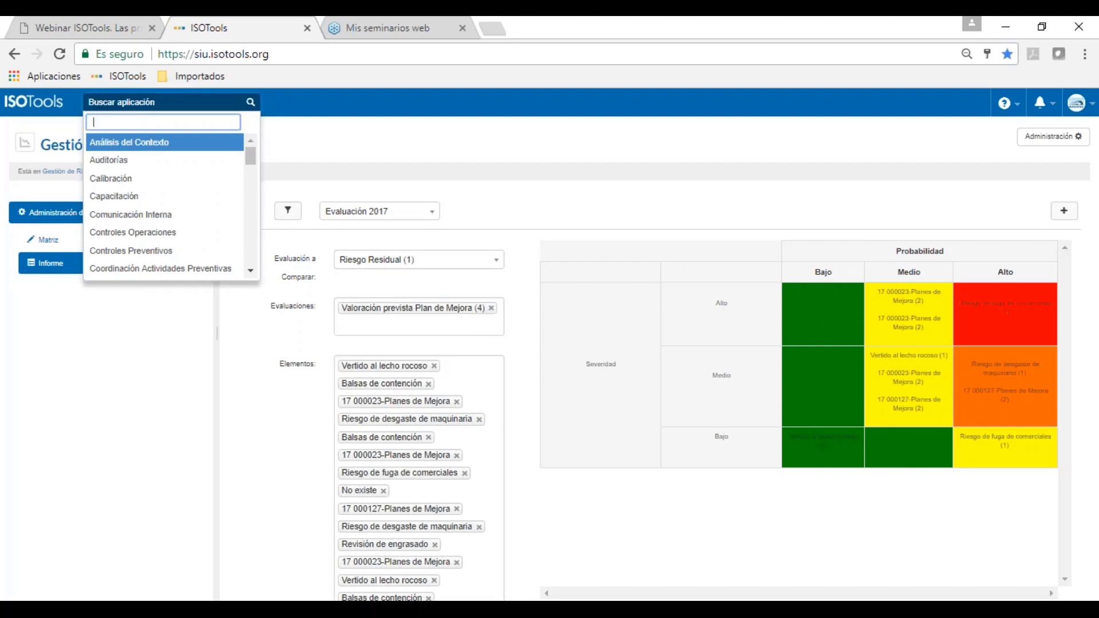
# Step: Open Análisis del Contexto, collapse the side panel and open the AC.2016 analysis record
pyautogui.press('Return')
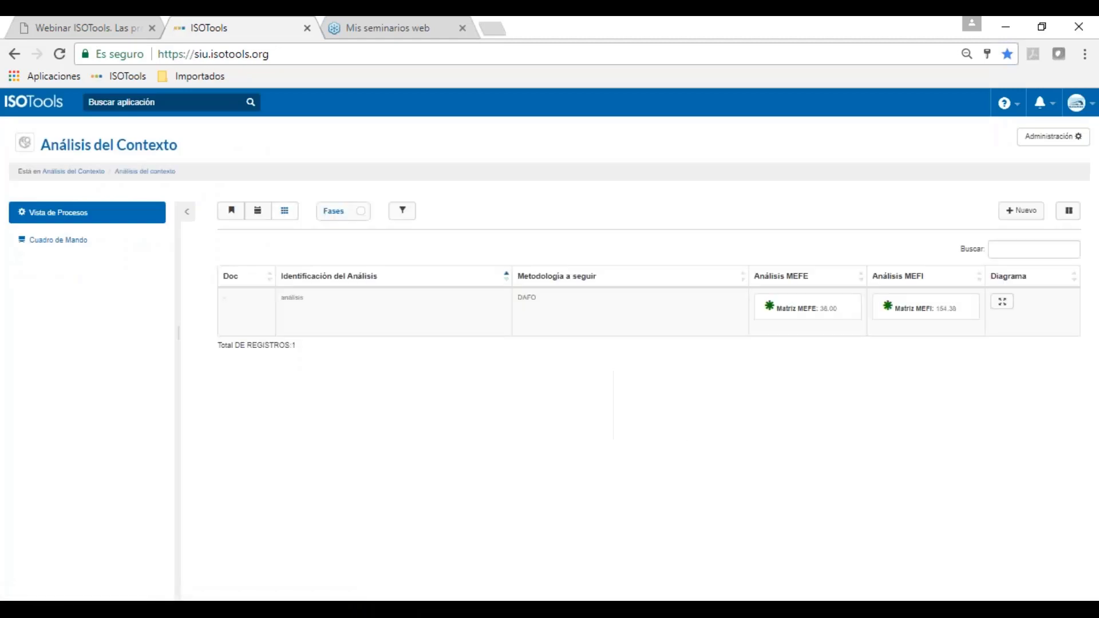
pyautogui.click(185, 213)
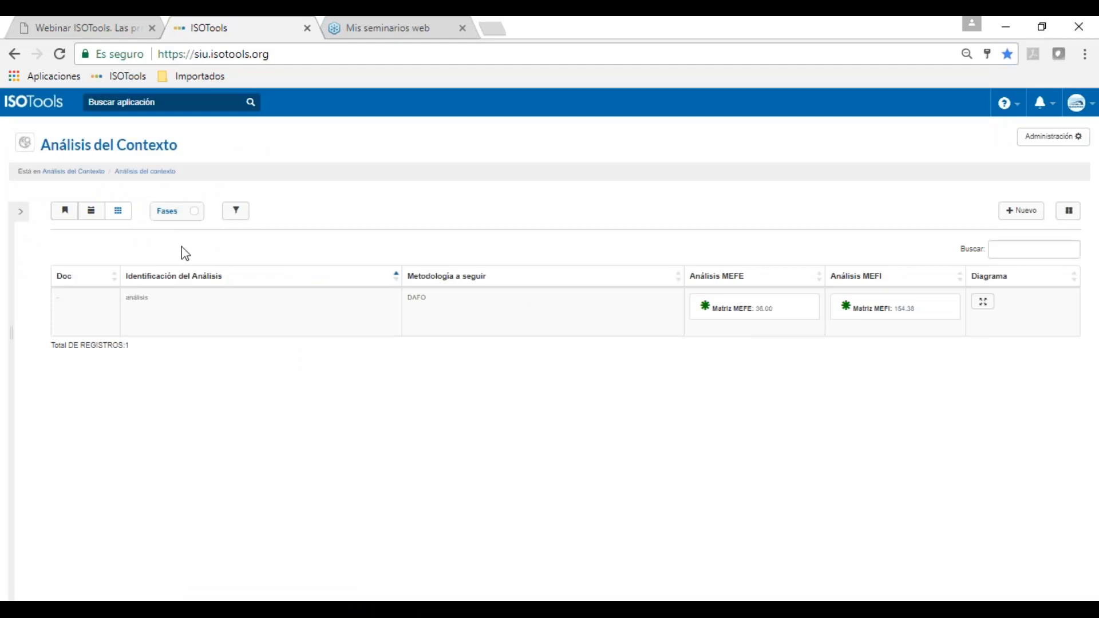
pyautogui.click(179, 309)
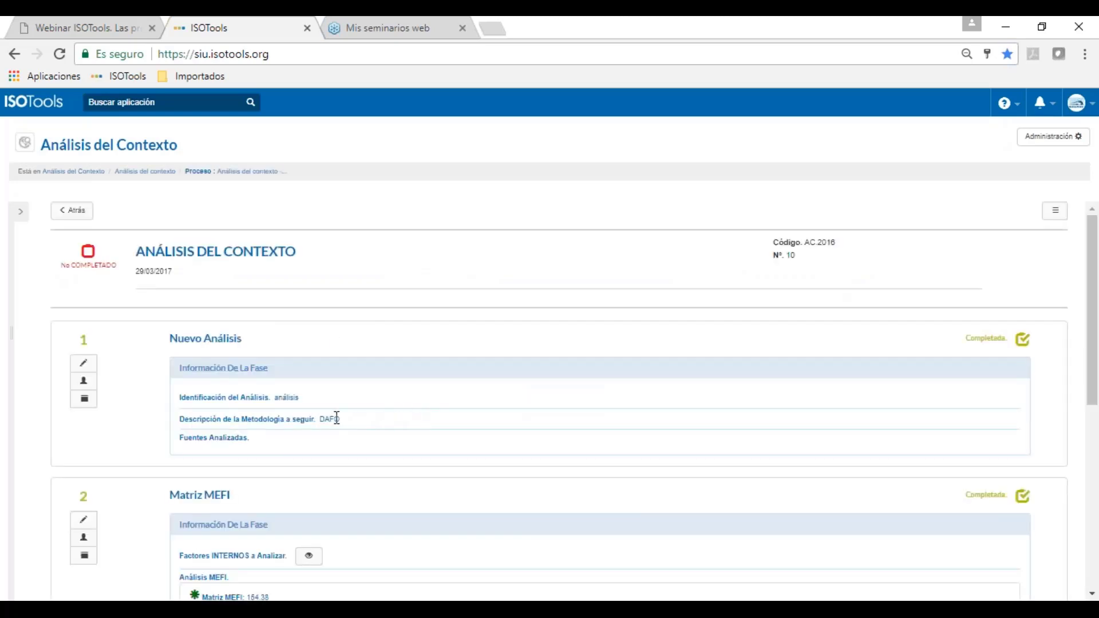
pyautogui.scroll(-2, 275, 383)
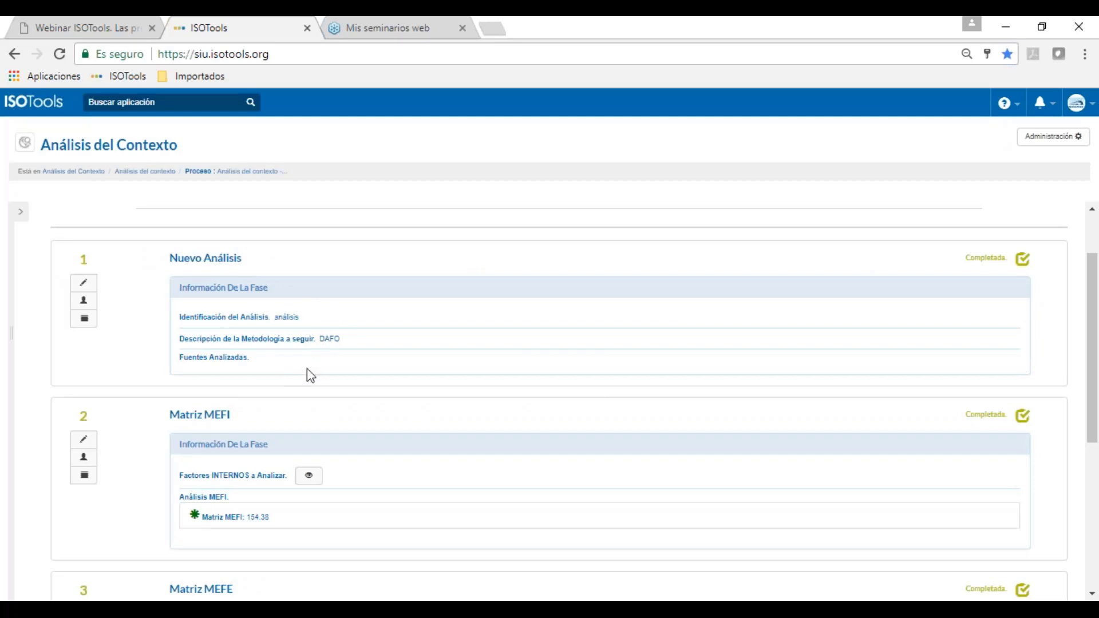
pyautogui.scroll(-2, 310, 374)
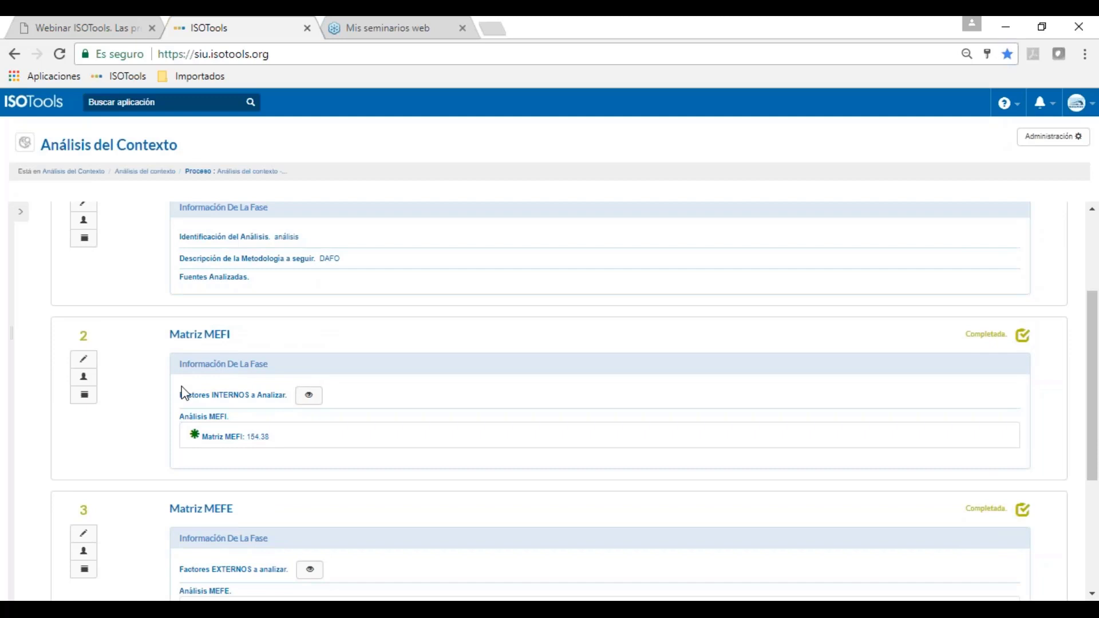
pyautogui.scroll(3, 259, 349)
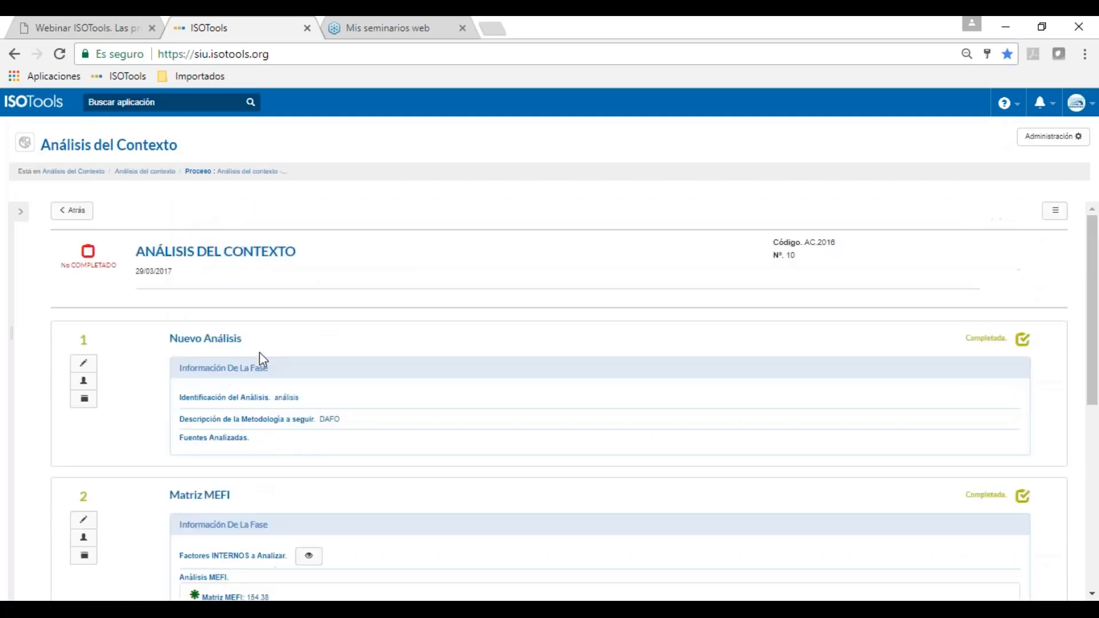
pyautogui.moveTo(203, 397); pyautogui.dragTo(299, 414)
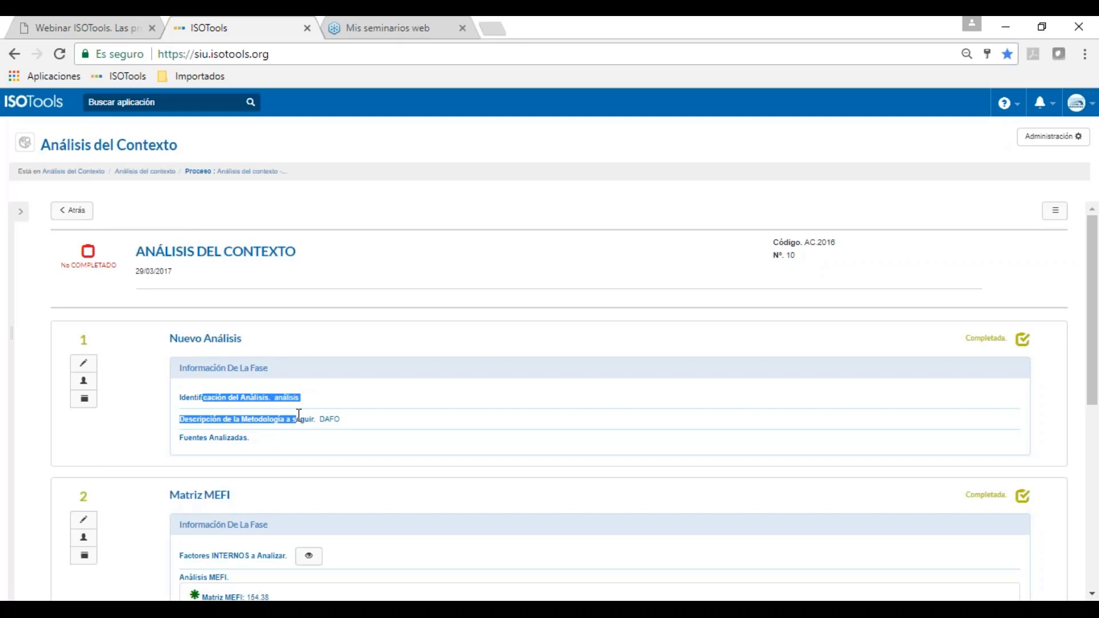
pyautogui.scroll(-3, 274, 415)
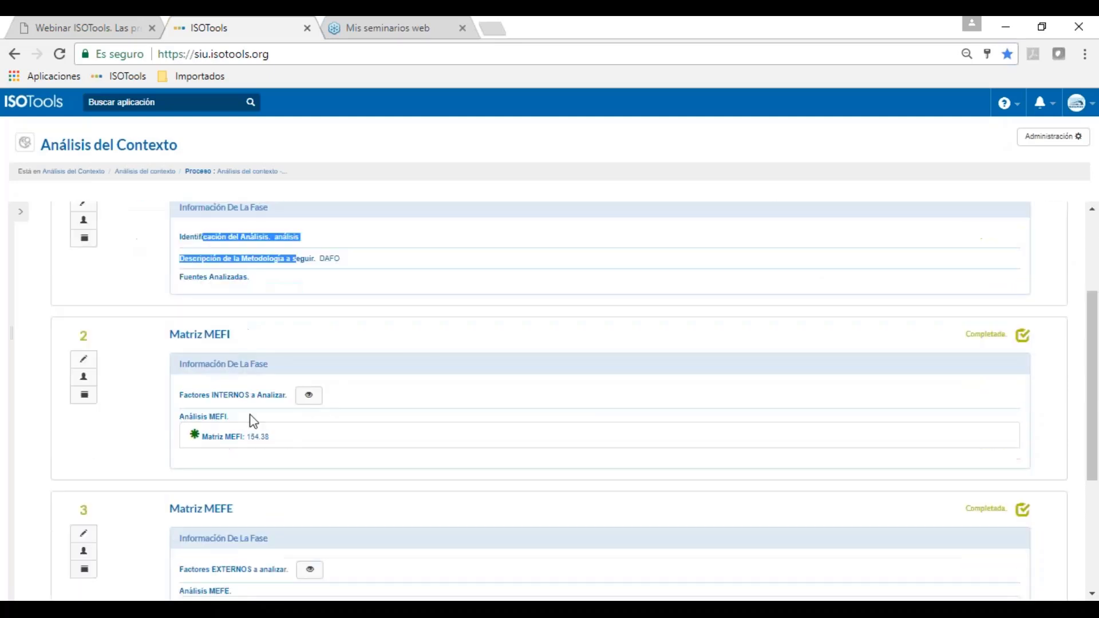
# Step: Edit Matriz MEFI, split its 154.38 score into FORTALEZAS and DEBILIDADES, and start evaluating
pyautogui.click(84, 359)
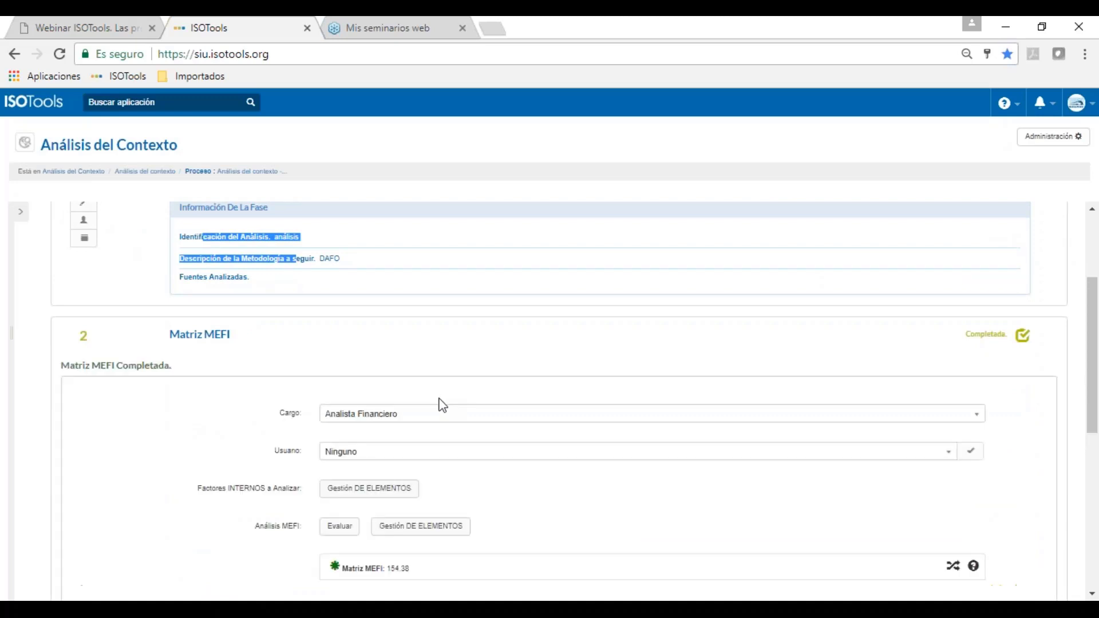
pyautogui.scroll(-3, 343, 385)
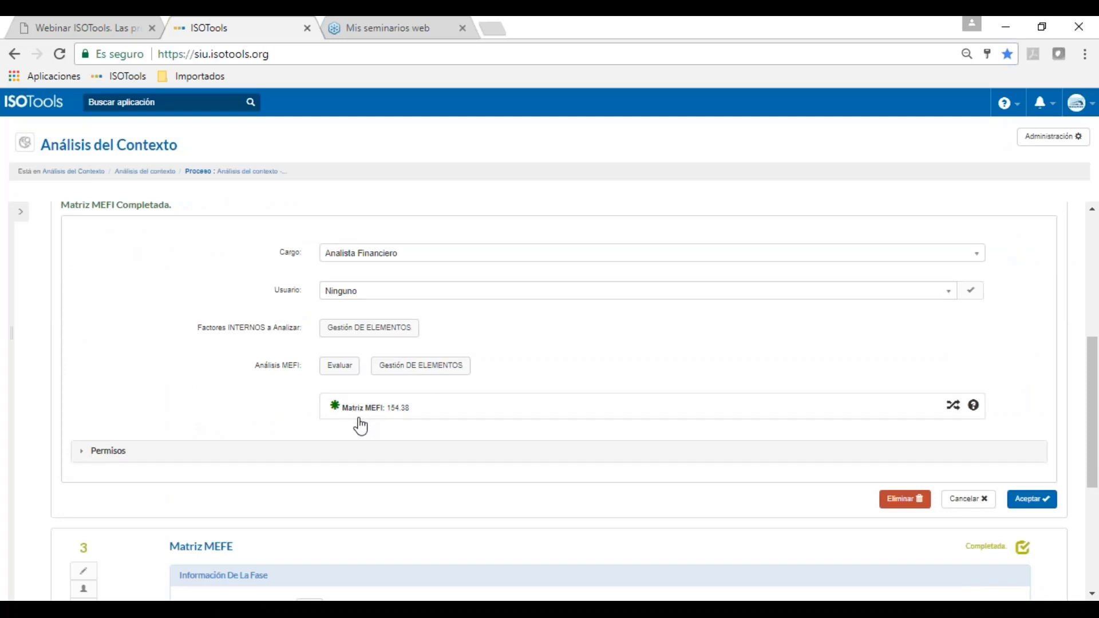
pyautogui.scroll(-2, 360, 425)
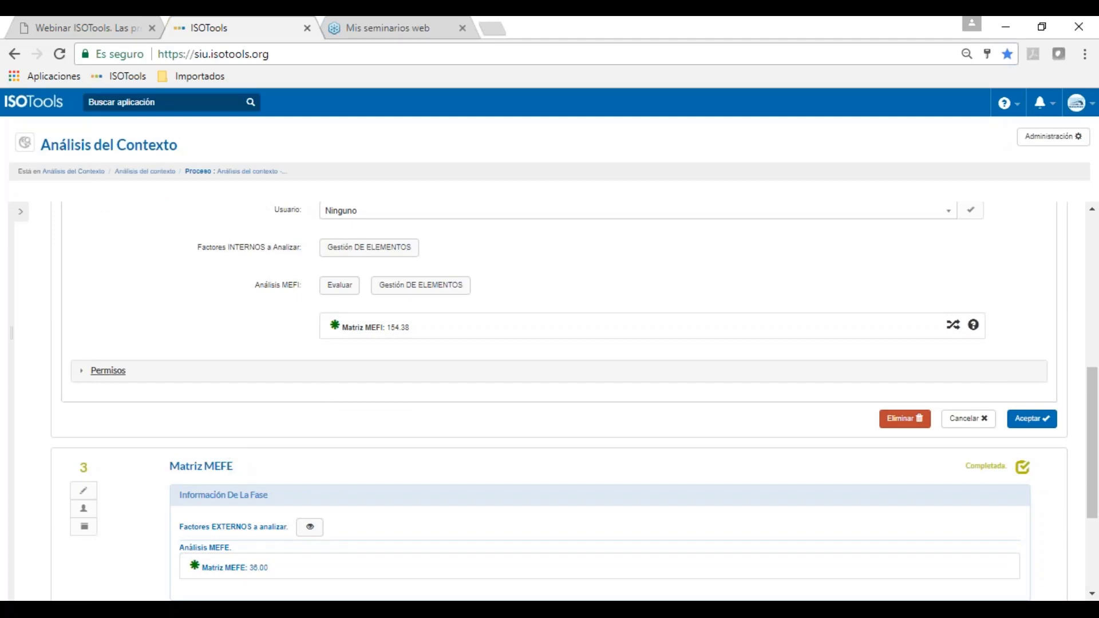
pyautogui.click(367, 330)
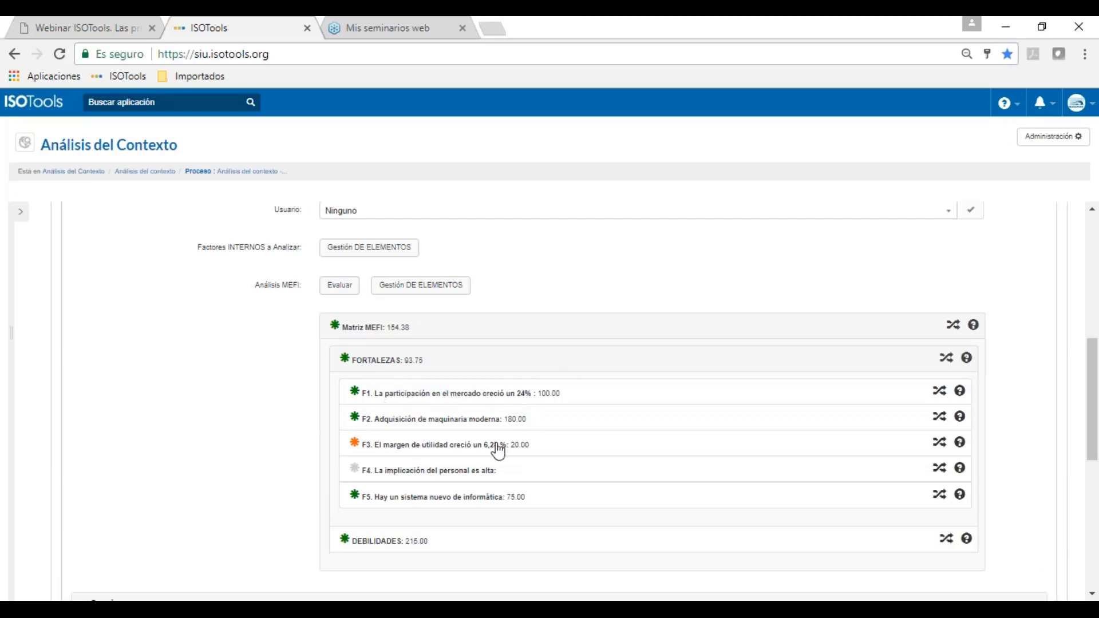
pyautogui.click(348, 288)
# Step: Expand FORTALEZAS and review strength F3's weight of 5, leaving its importance unchanged
pyautogui.click(377, 389)
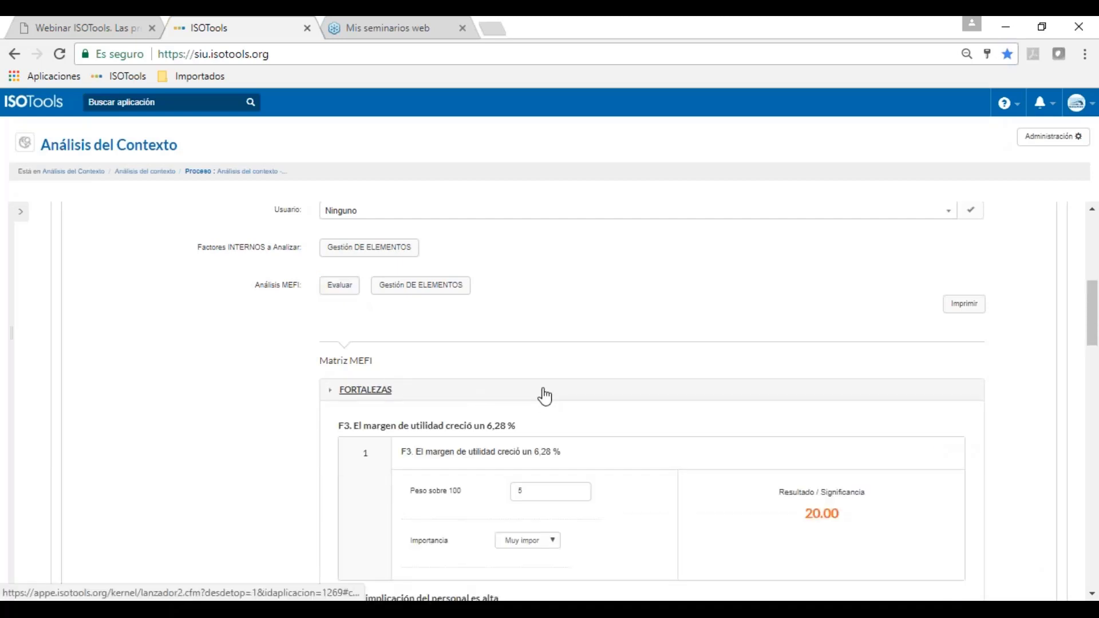
pyautogui.scroll(-3, 544, 396)
pyautogui.doubleClick(514, 330)
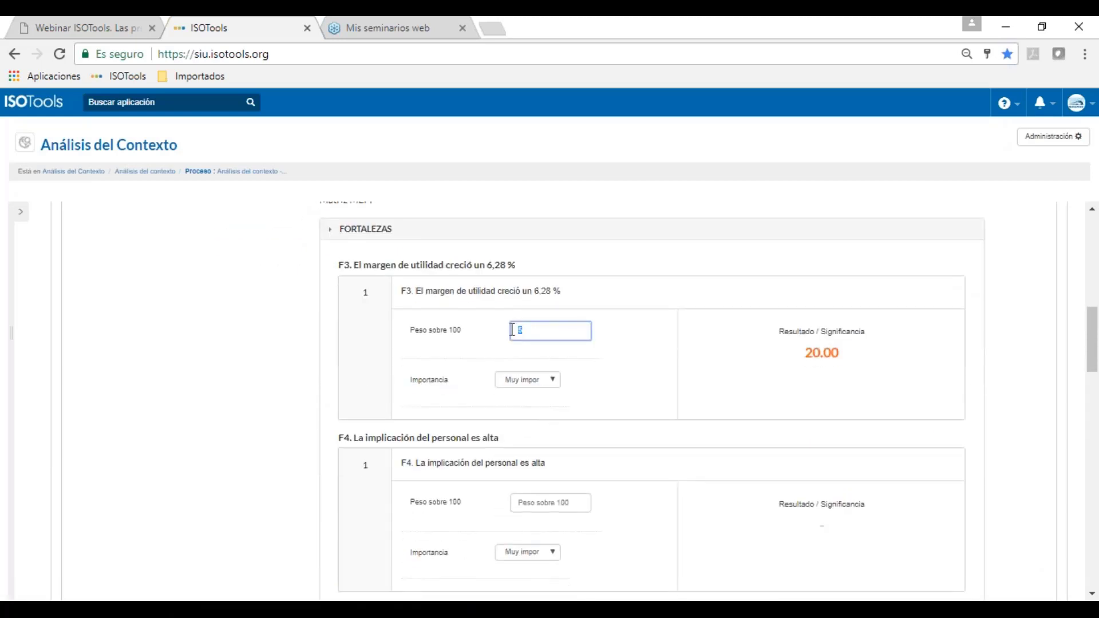
pyautogui.click(551, 379)
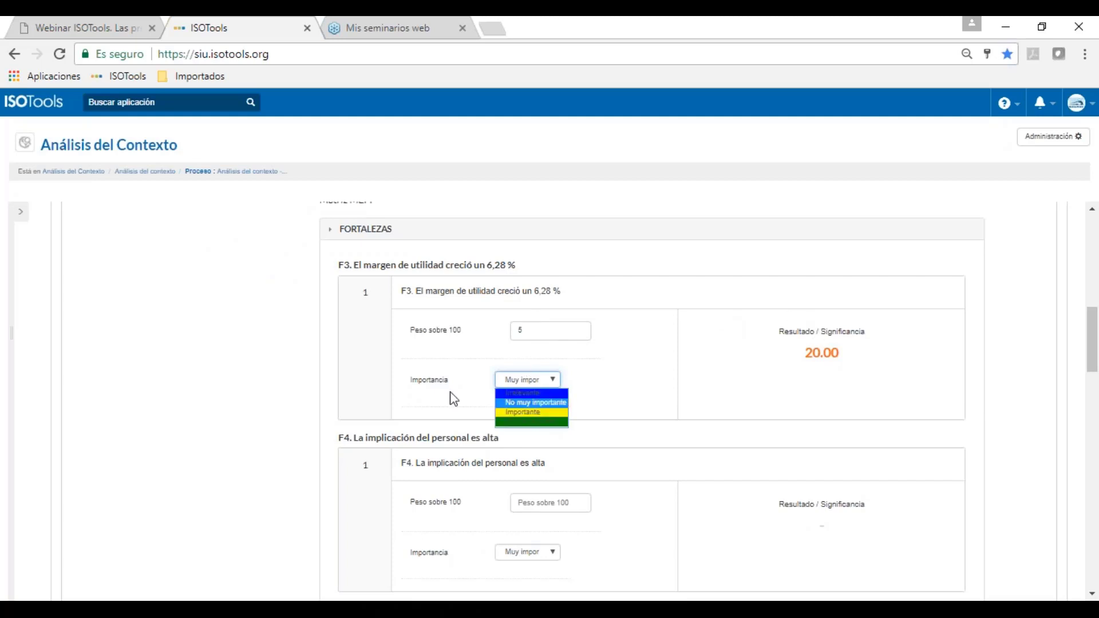
pyautogui.click(494, 466)
pyautogui.scroll(-3, 552, 497)
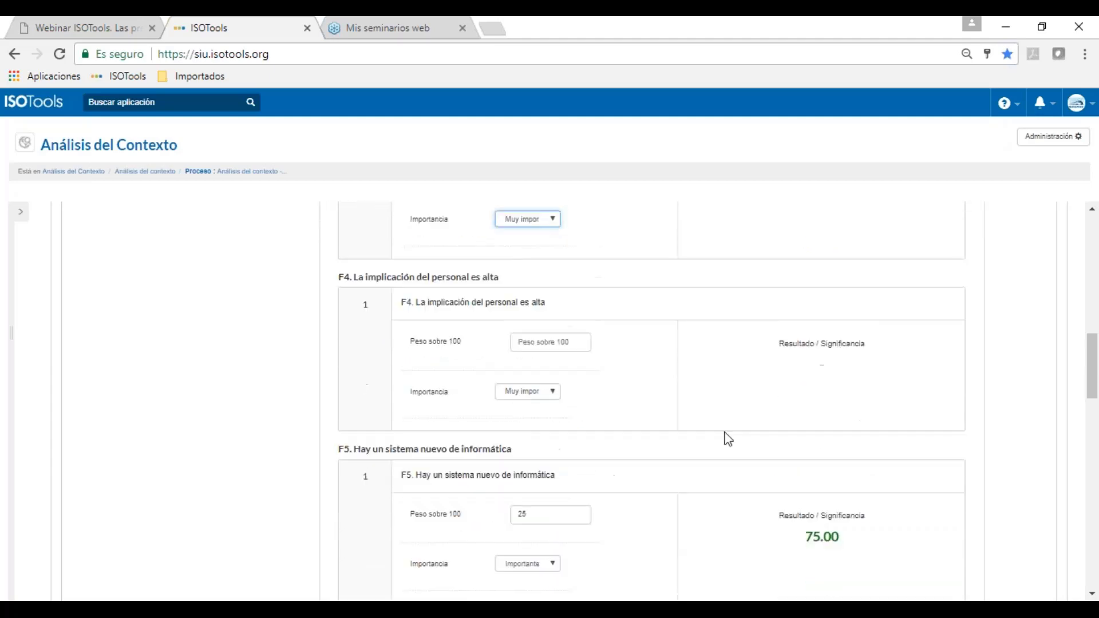
pyautogui.scroll(3, 727, 439)
# Step: Give strength F4 a weight of 5, keep it Muy importante, and accept the evaluation
pyautogui.click(578, 502)
pyautogui.write('5')
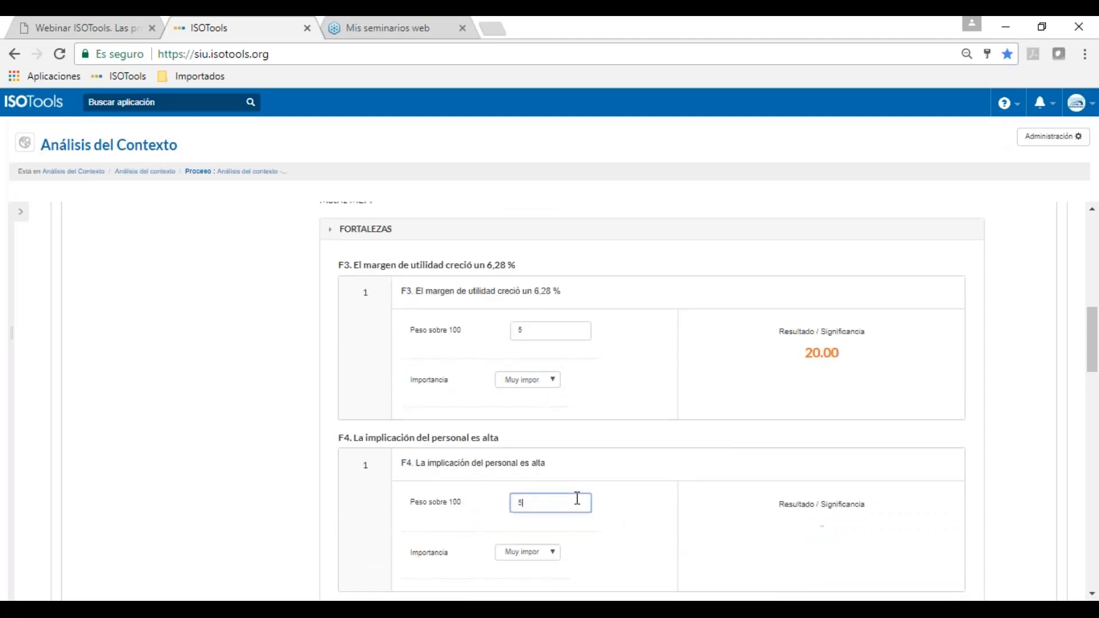
pyautogui.click(552, 552)
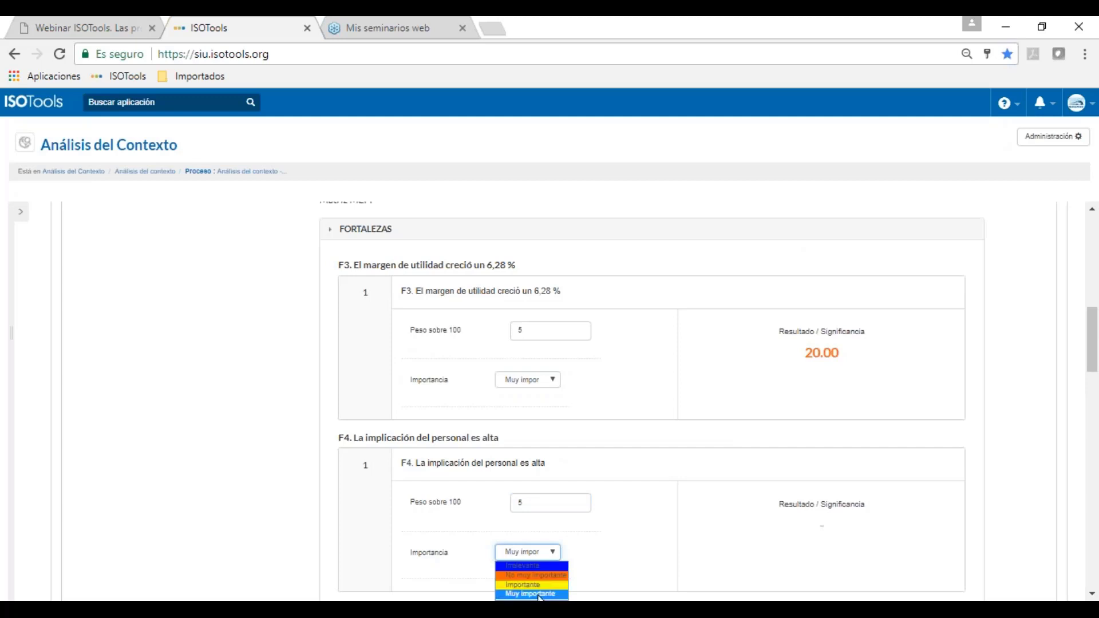
pyautogui.click(615, 550)
pyautogui.scroll(-6, 856, 534)
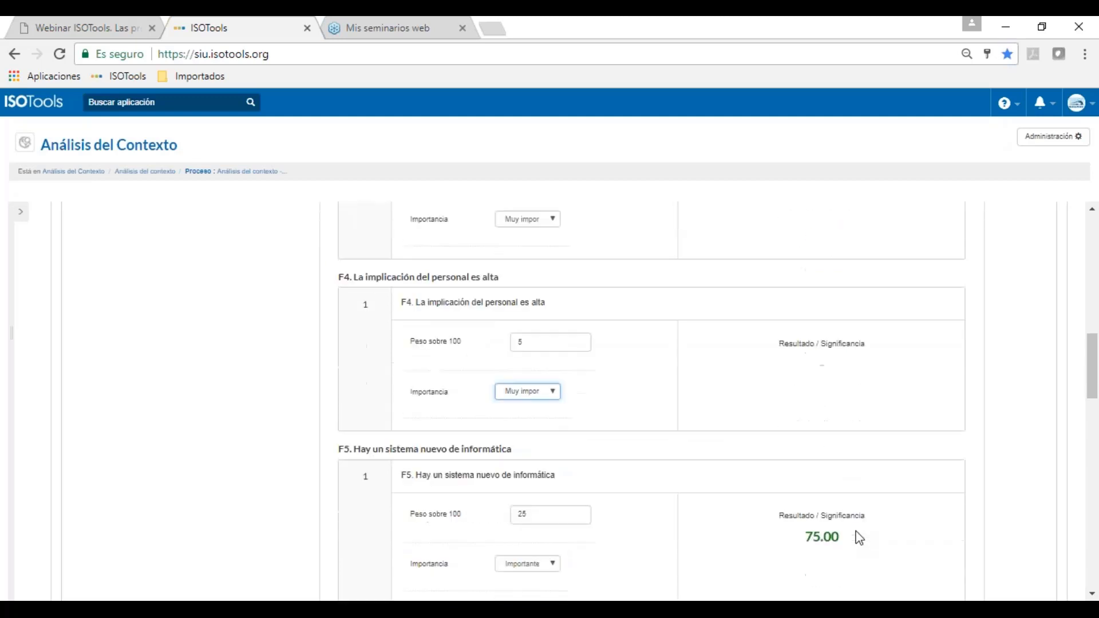
pyautogui.scroll(-10, 715, 400)
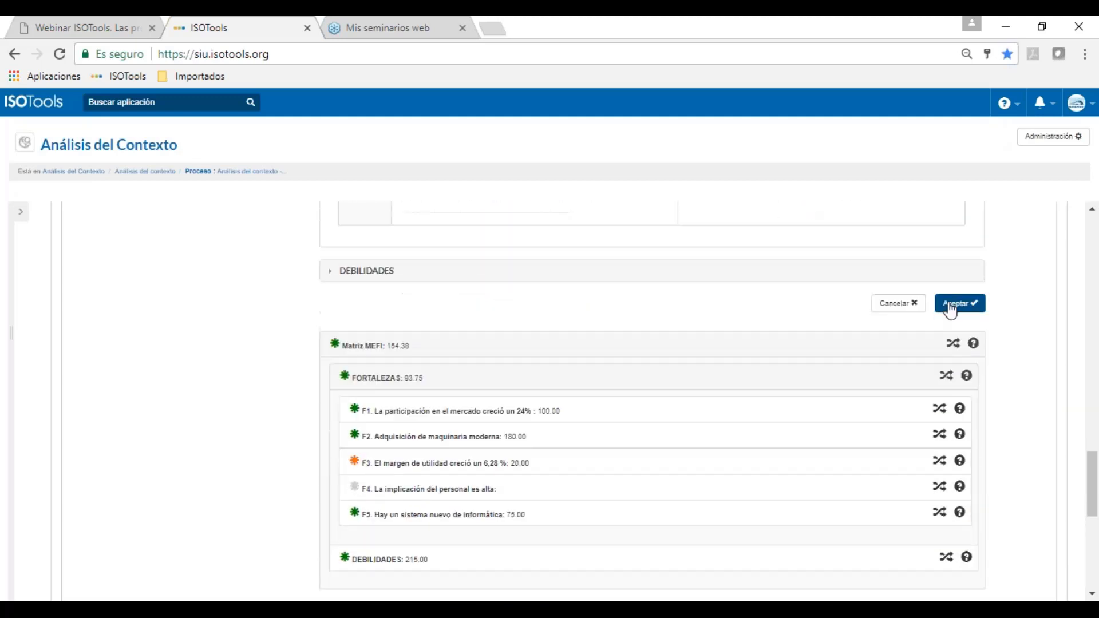
pyautogui.click(956, 309)
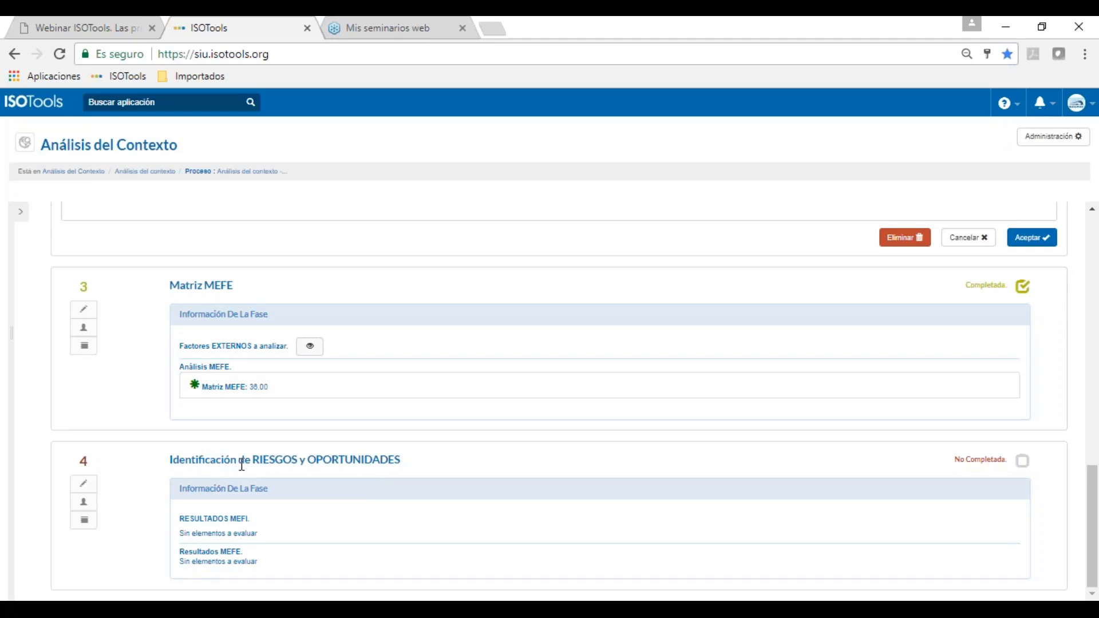
pyautogui.scroll(2, 242, 465)
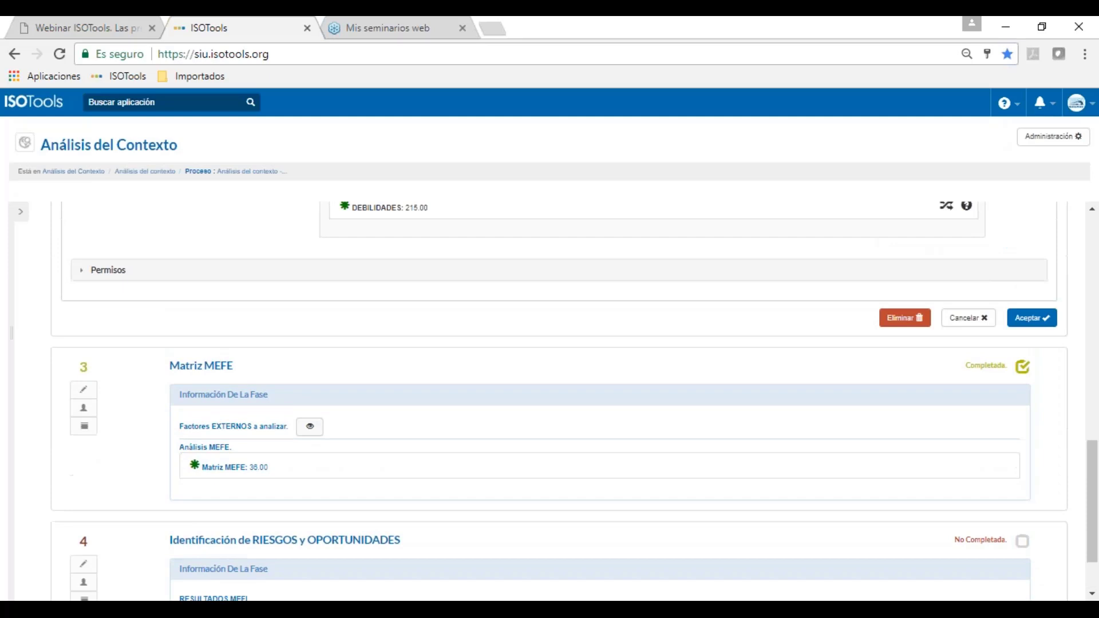
pyautogui.scroll(10, 549, 401)
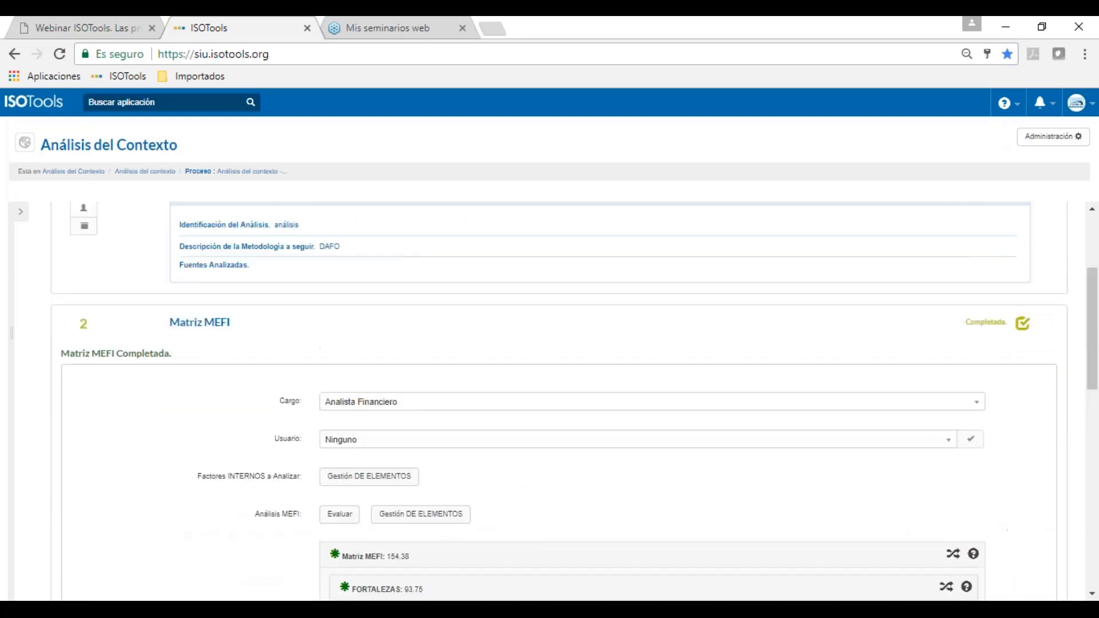
pyautogui.scroll(4, 550, 401)
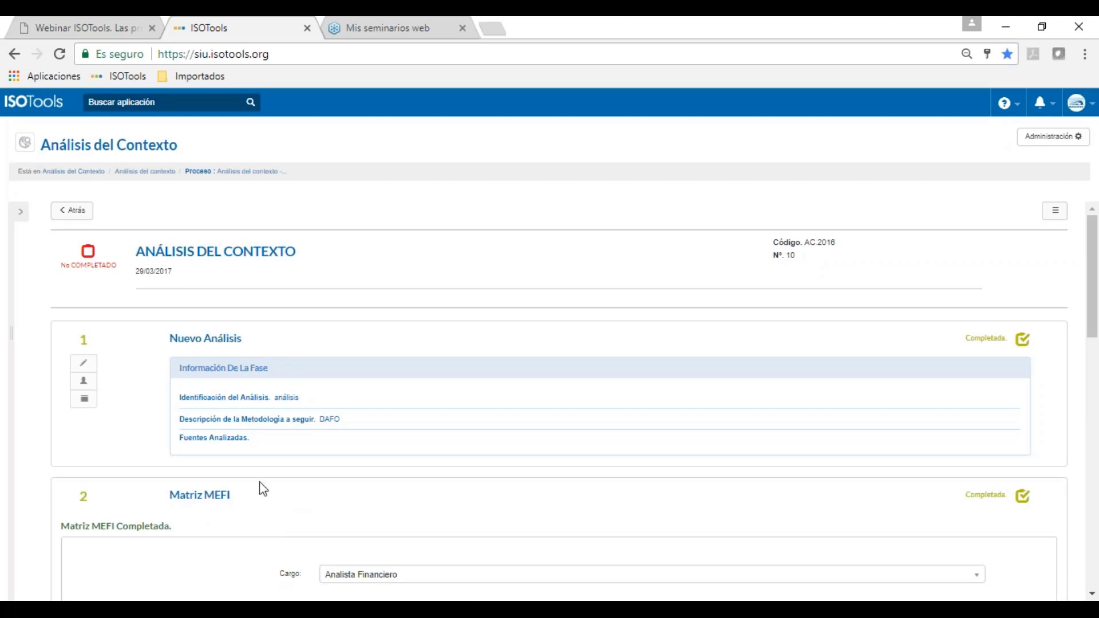
pyautogui.scroll(-15, 229, 379)
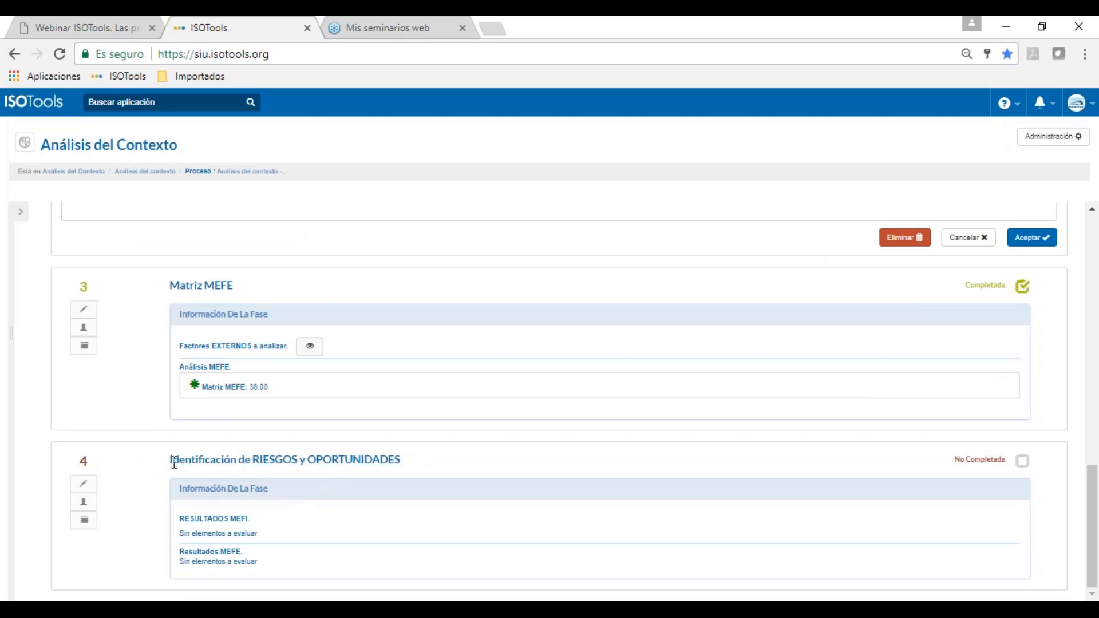
pyautogui.moveTo(170, 459); pyautogui.dragTo(406, 457)
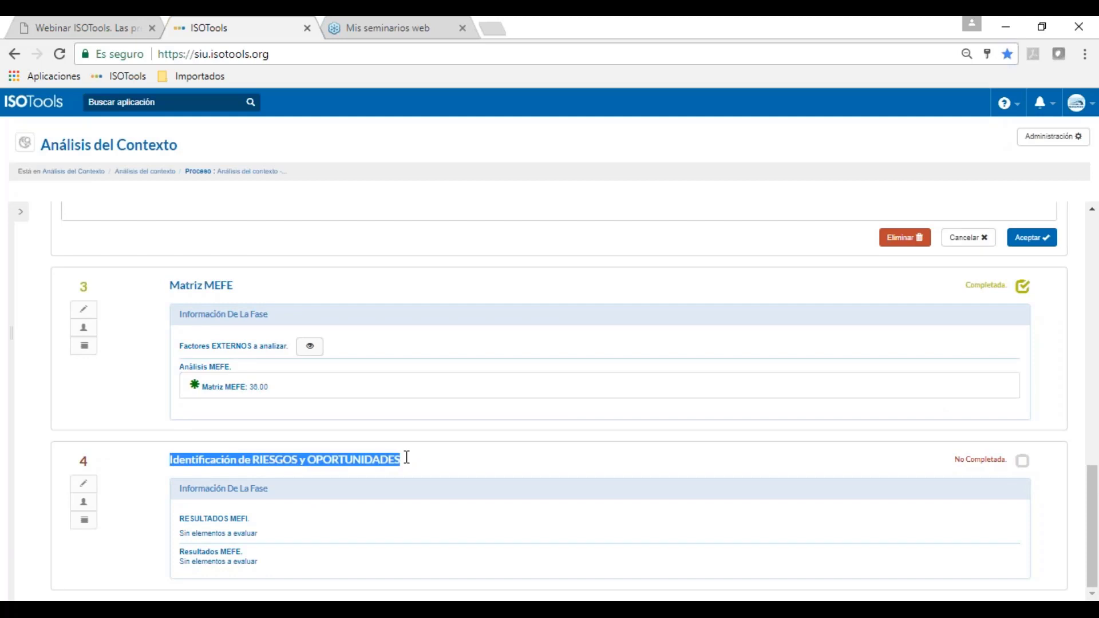
pyautogui.scroll(15, 239, 198)
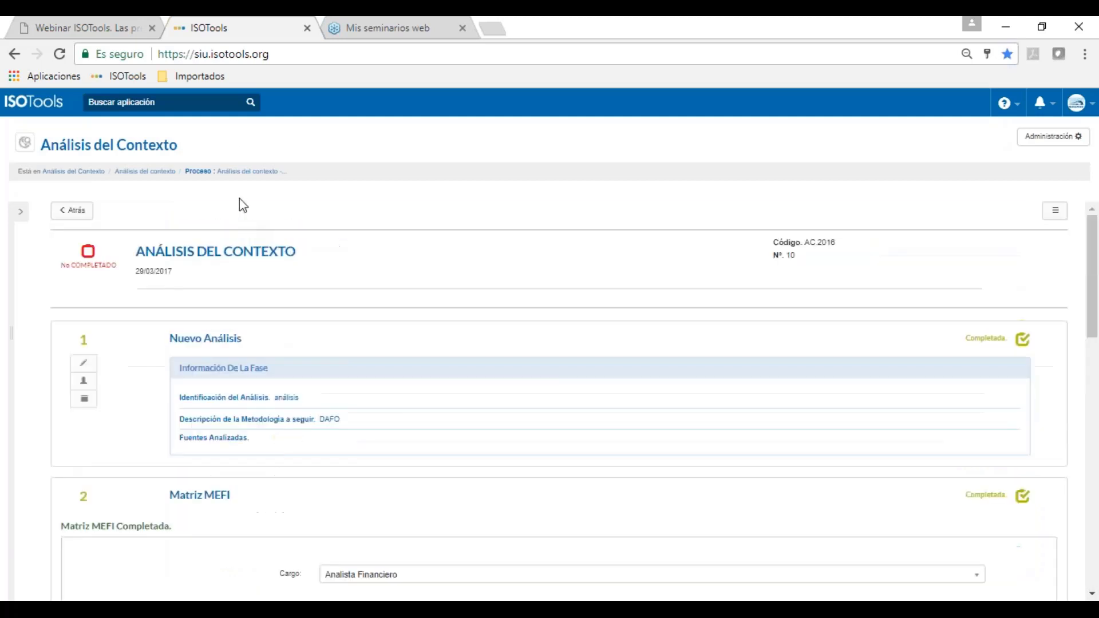
pyautogui.click(226, 103)
pyautogui.write('part')
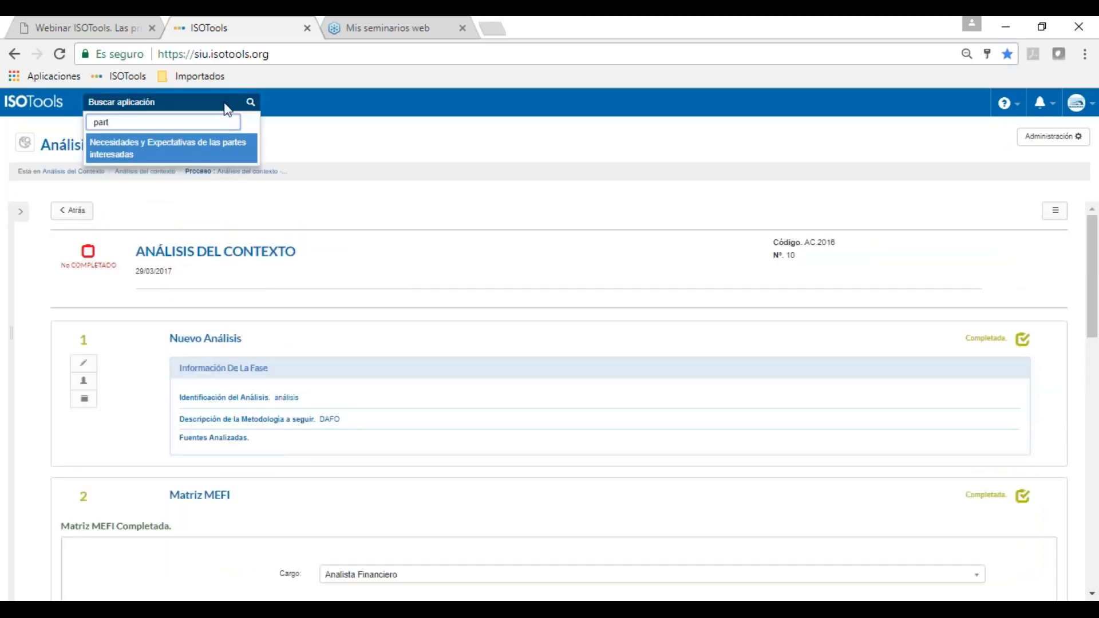
pyautogui.press('Return')
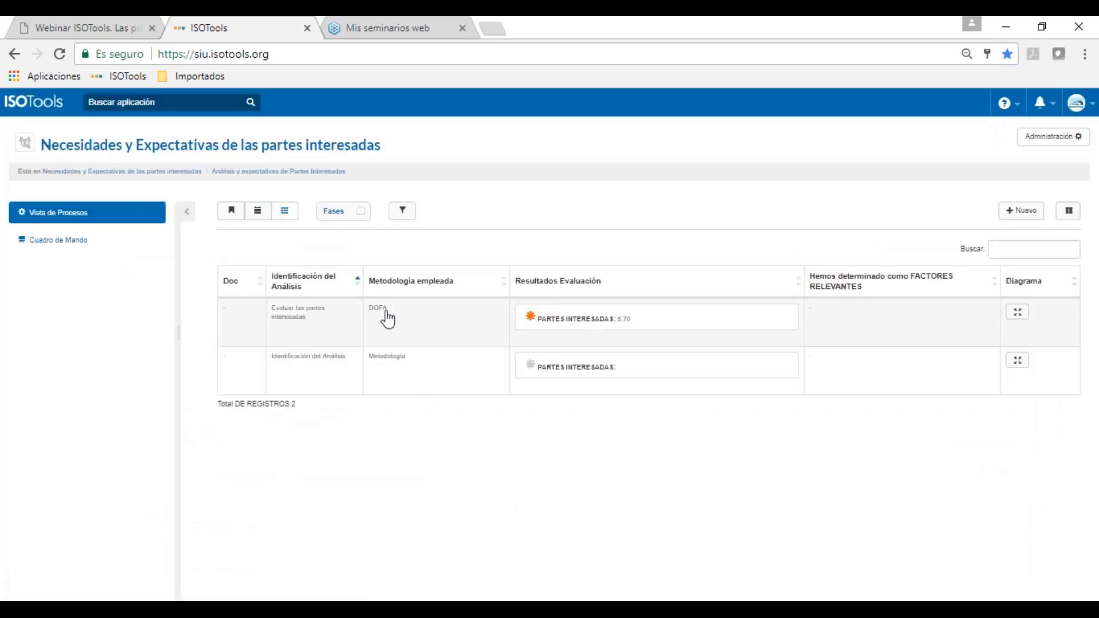
pyautogui.click(436, 324)
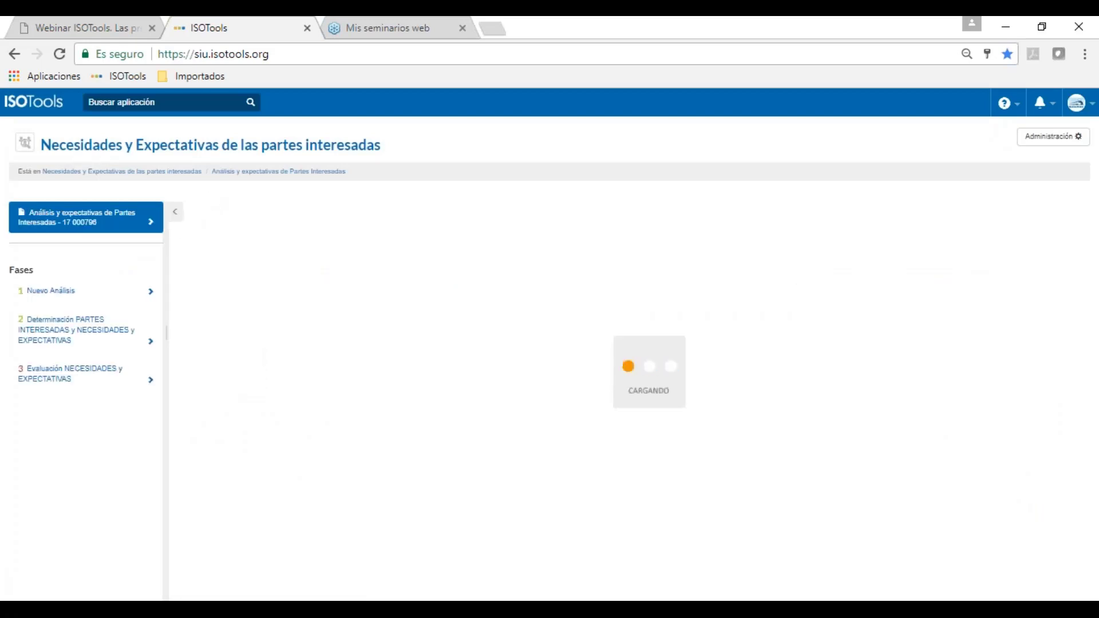
pyautogui.click(20, 216)
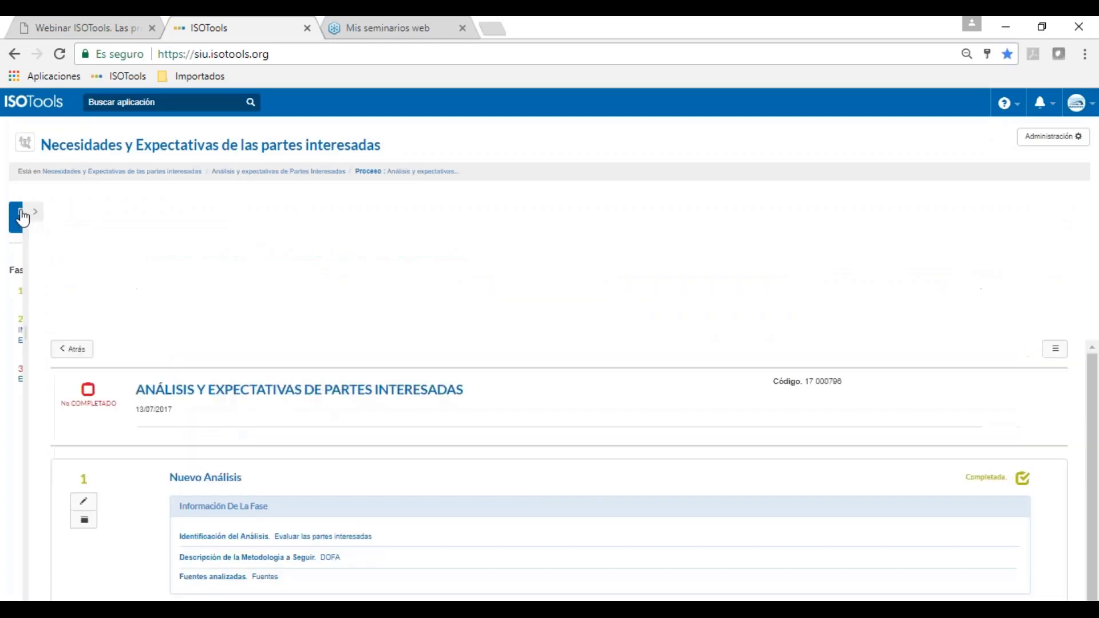
pyautogui.moveTo(56, 372)
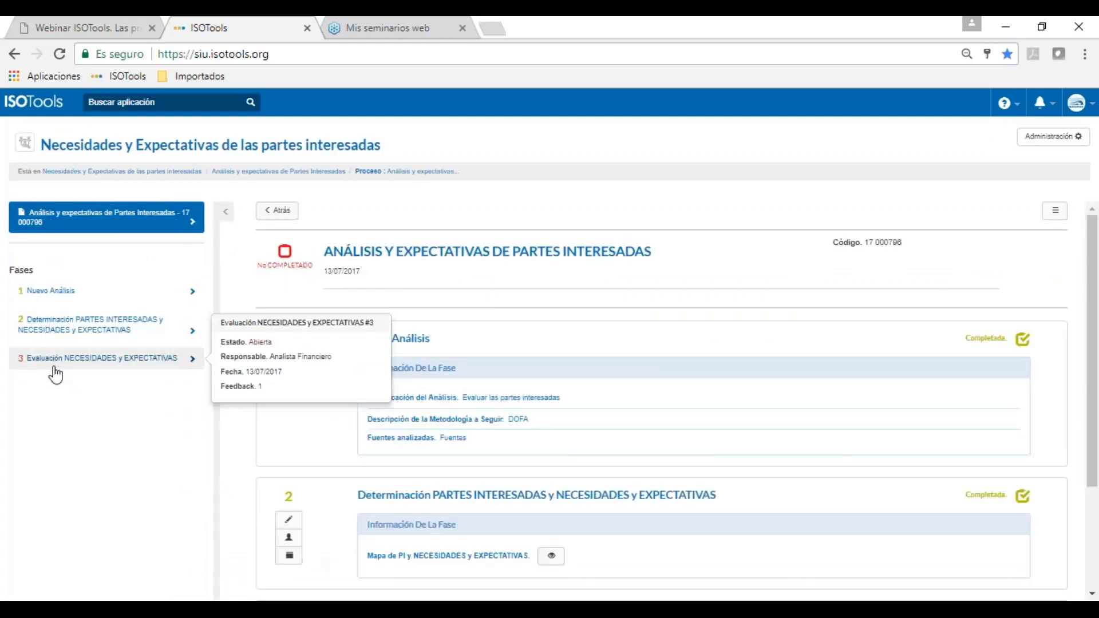
pyautogui.moveTo(68, 341)
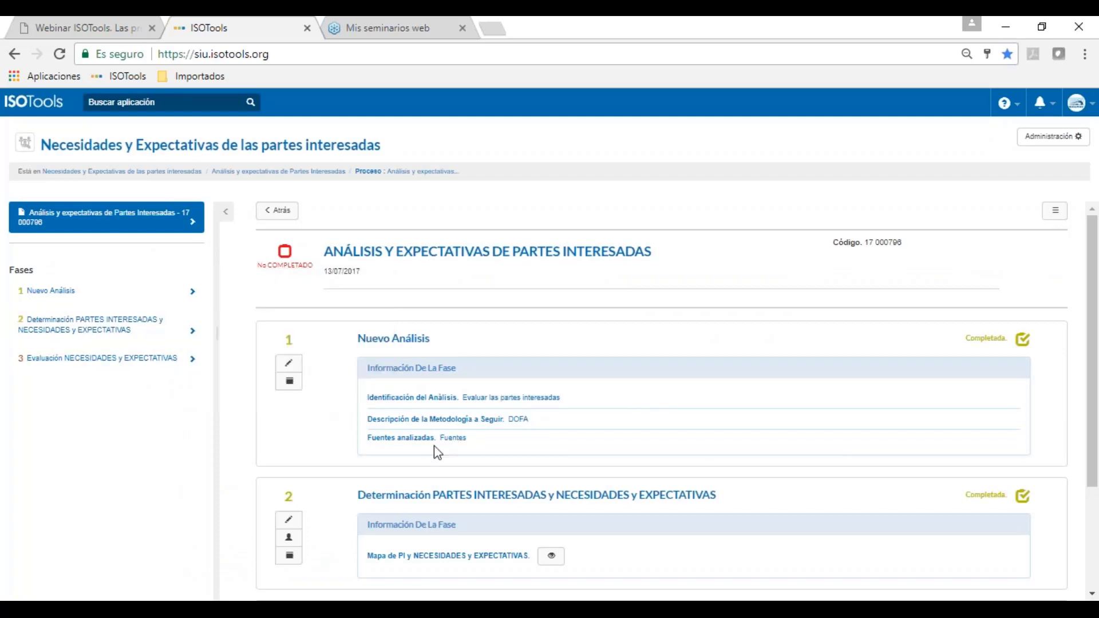
pyautogui.scroll(-1, 434, 445)
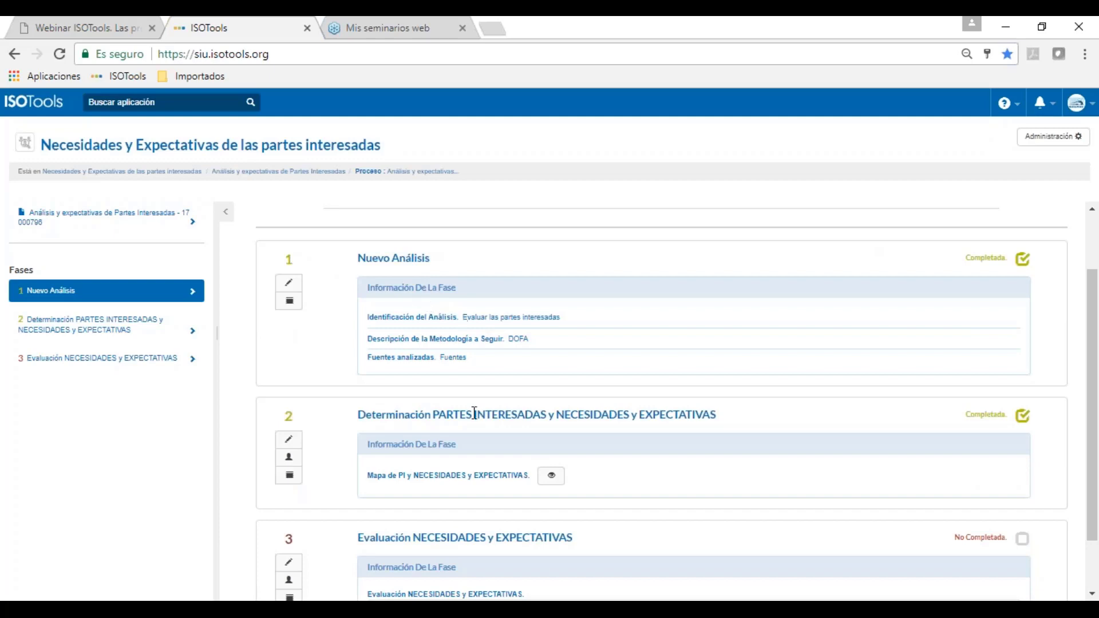
pyautogui.moveTo(399, 414); pyautogui.dragTo(511, 415)
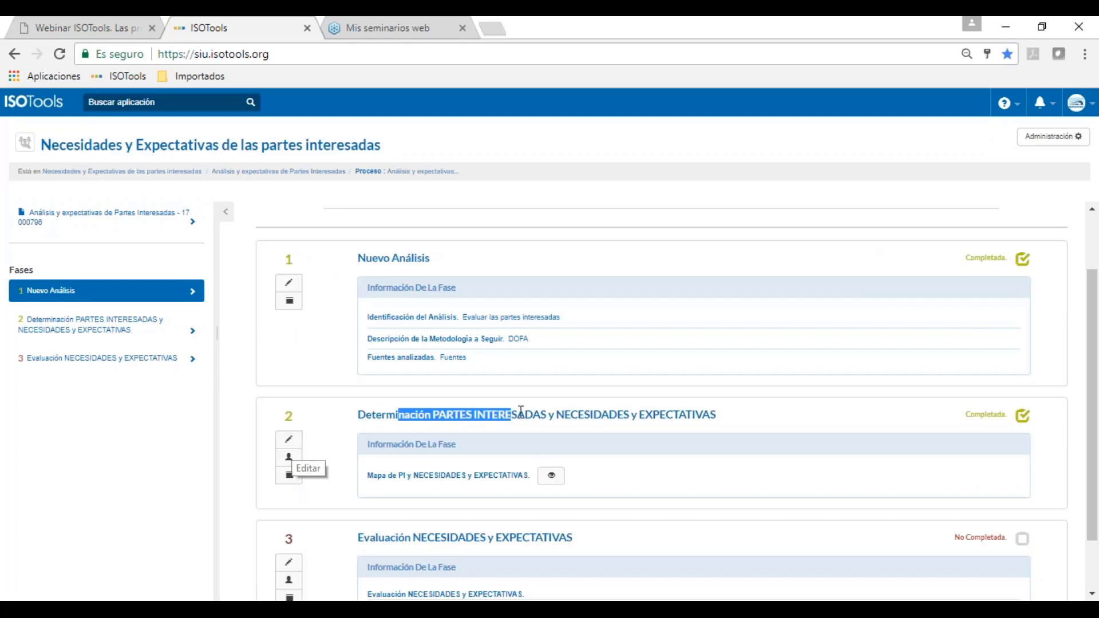
pyautogui.scroll(-1, 580, 409)
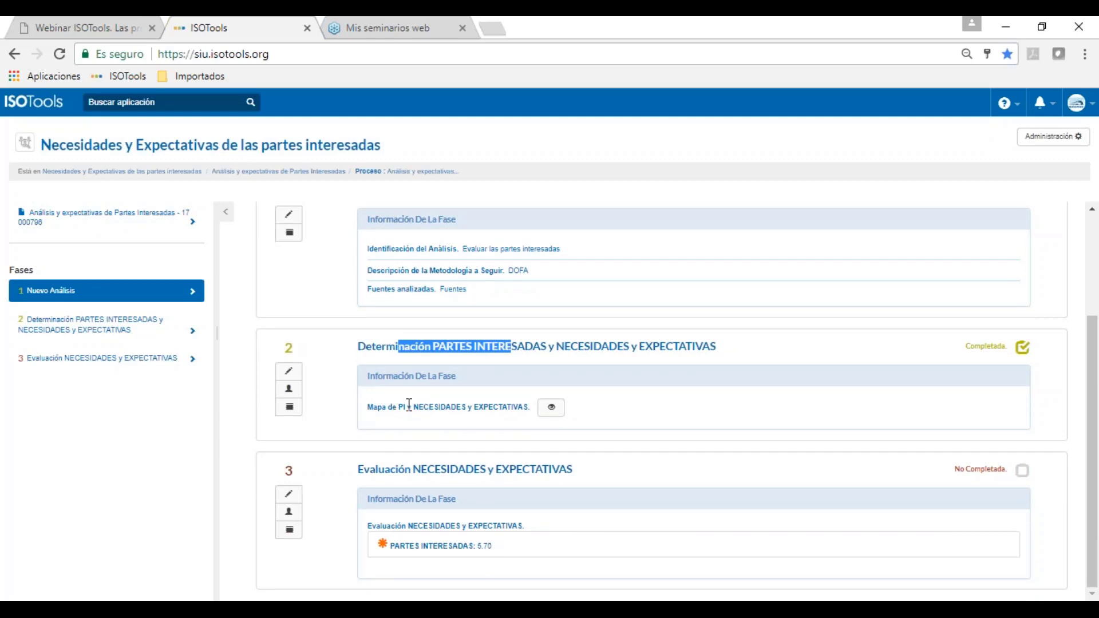
# Step: Review the Mapa de PI stakeholder tree, close it, and move down to phase 3
pyautogui.click(551, 408)
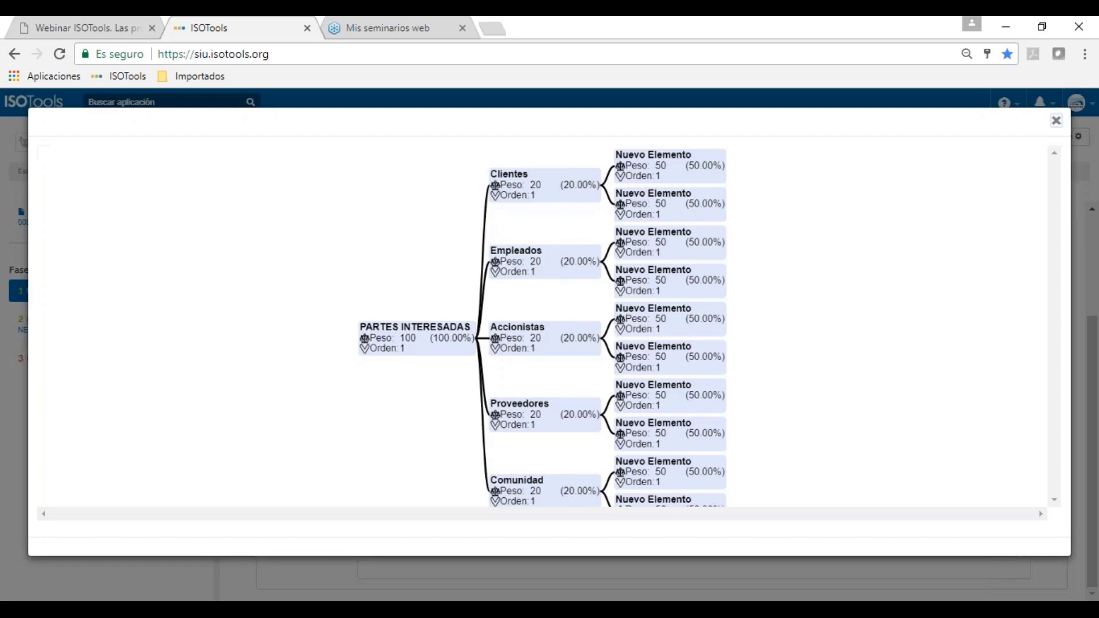
pyautogui.click(1056, 120)
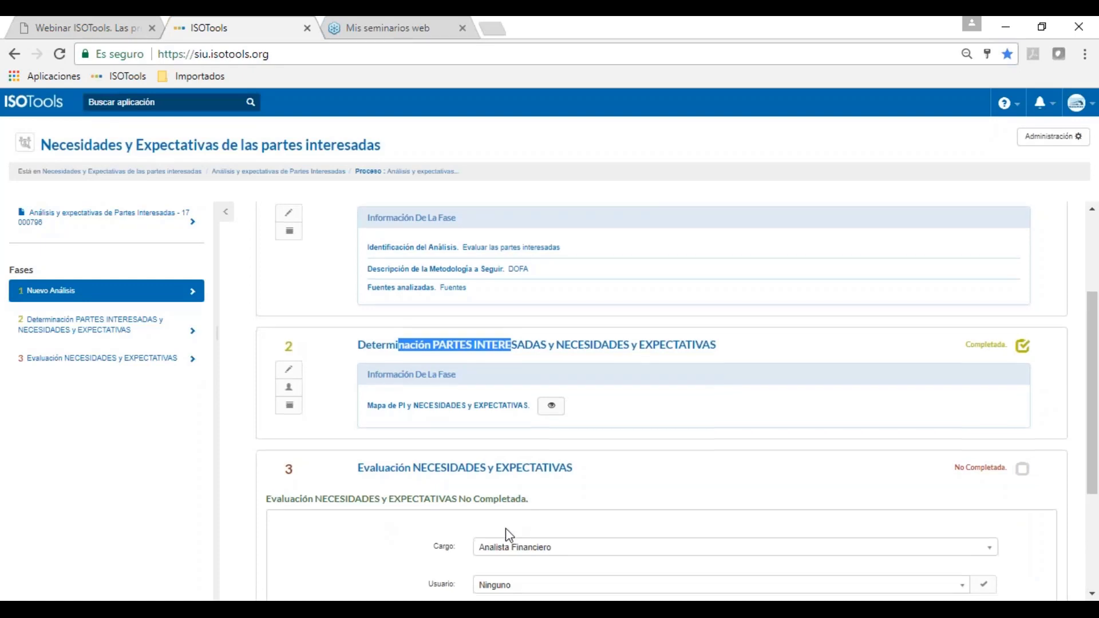
pyautogui.scroll(-3, 506, 528)
# Step: Evaluate the Clientes element: keep power/influence at Alto and set interest to Bajo
pyautogui.click(503, 465)
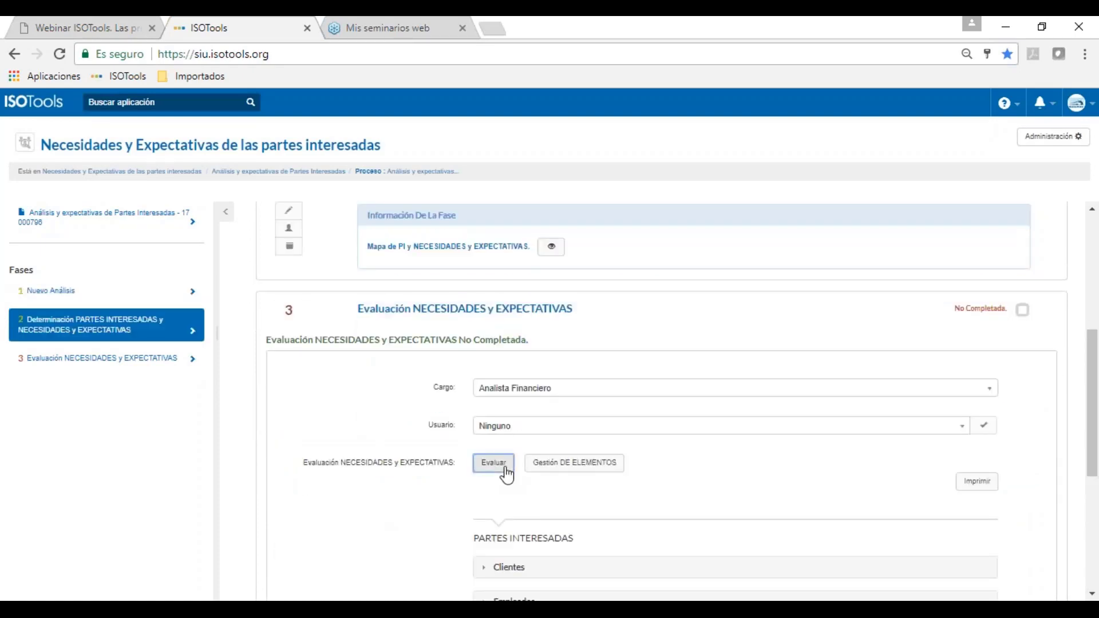
pyautogui.scroll(-3, 506, 475)
pyautogui.click(509, 408)
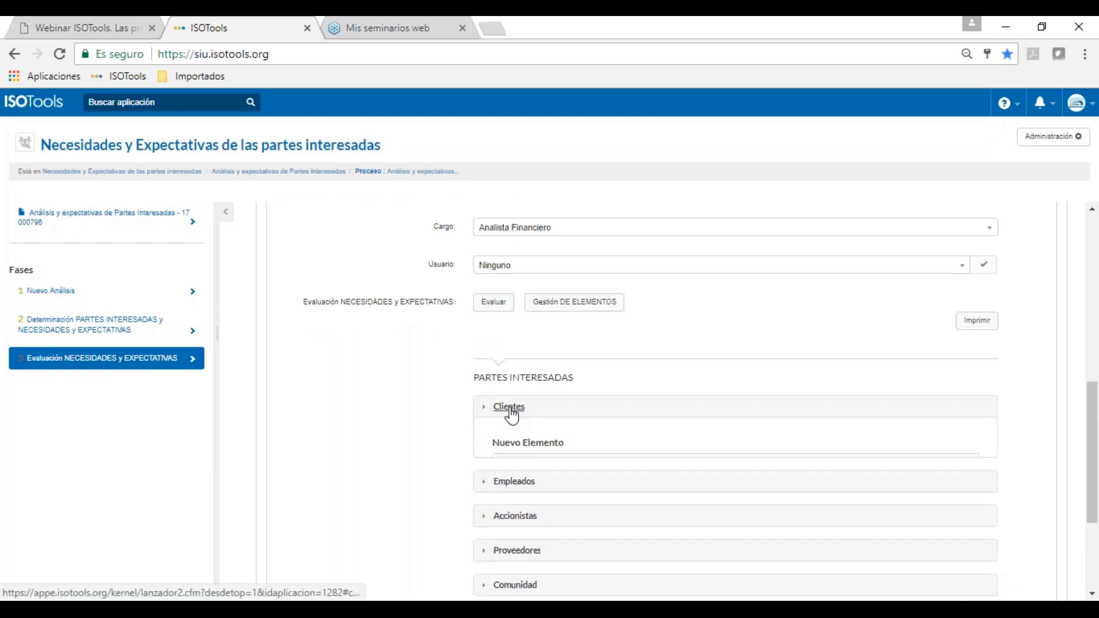
pyautogui.scroll(-1, 658, 484)
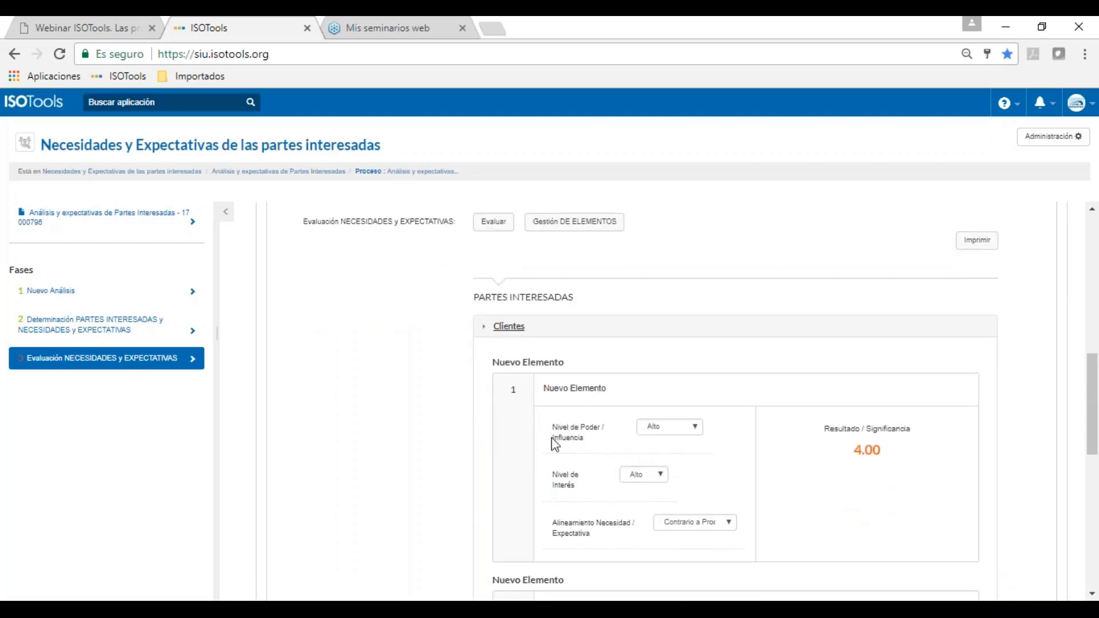
pyautogui.click(693, 427)
pyautogui.click(687, 459)
pyautogui.click(658, 478)
pyautogui.click(658, 499)
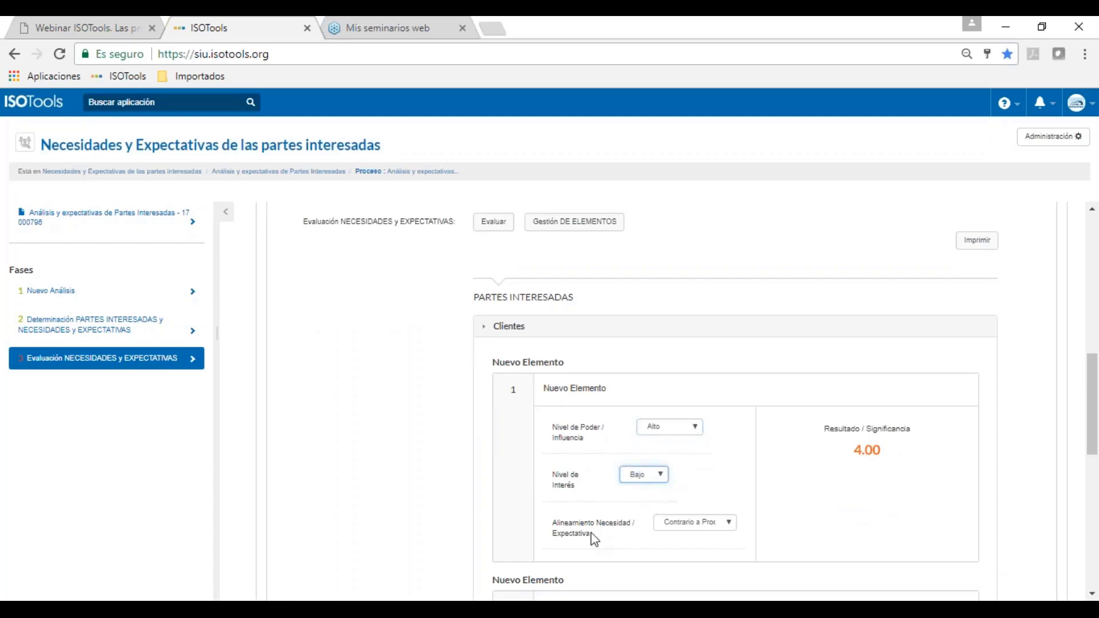
# Step: Choose the need alignment, accept Clientes, and show group scores under PARTES INTERESADAS 5.70
pyautogui.click(722, 526)
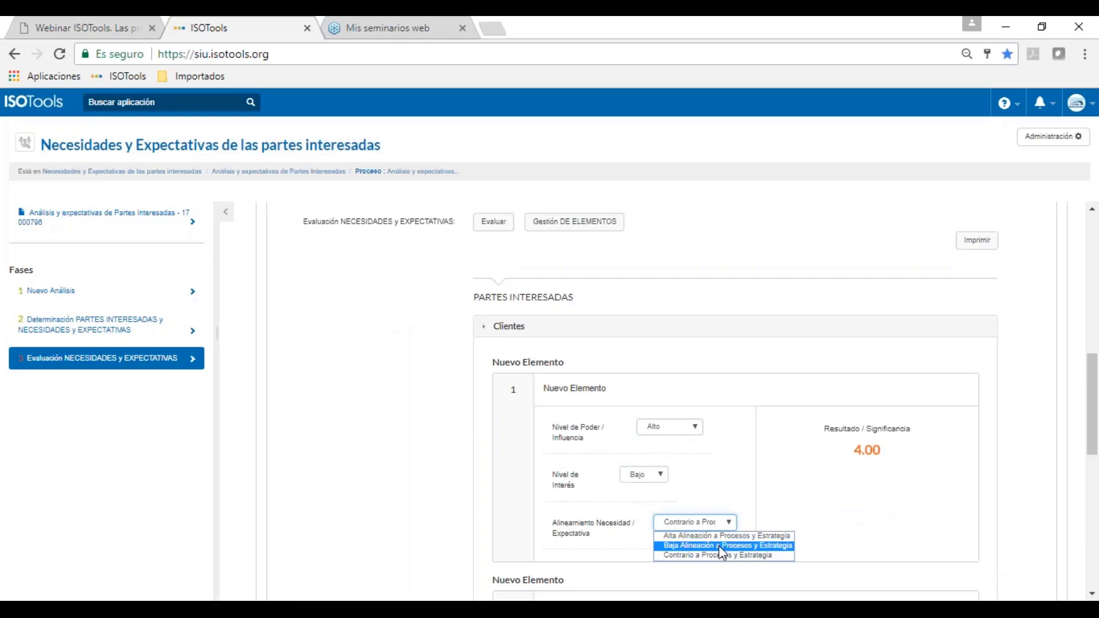
pyautogui.click(722, 546)
pyautogui.scroll(-7, 721, 551)
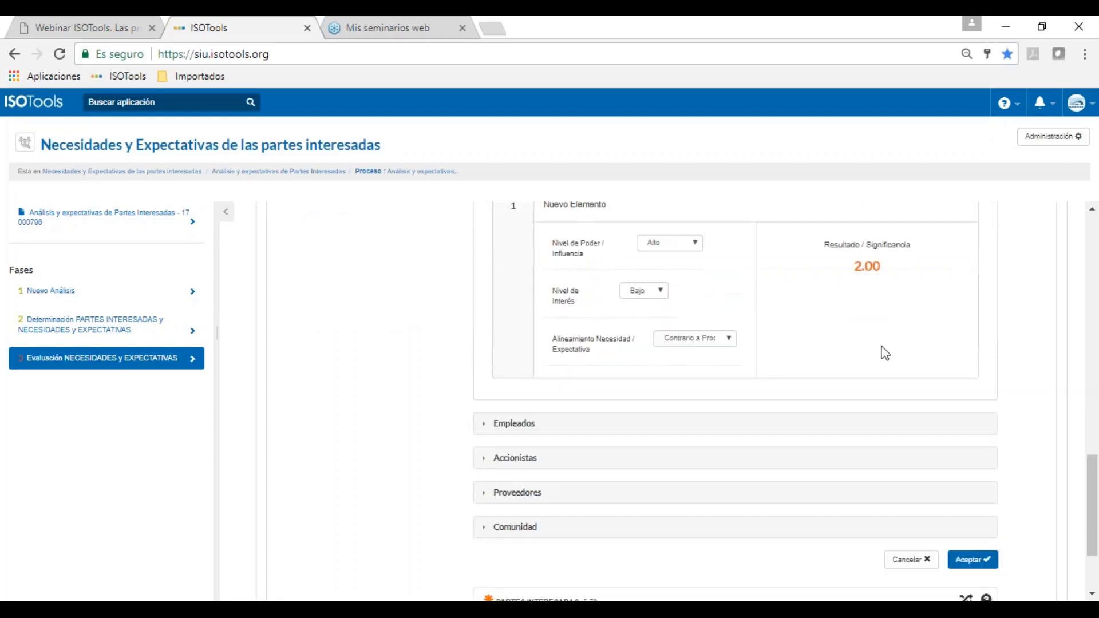
pyautogui.scroll(-2, 919, 452)
pyautogui.click(973, 479)
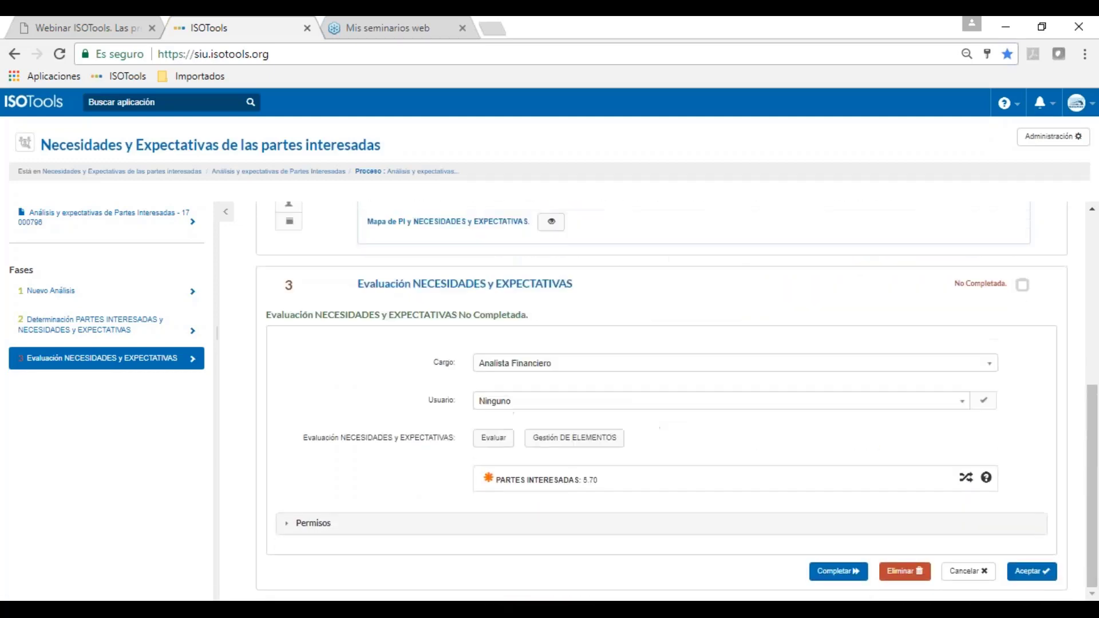
pyautogui.click(558, 486)
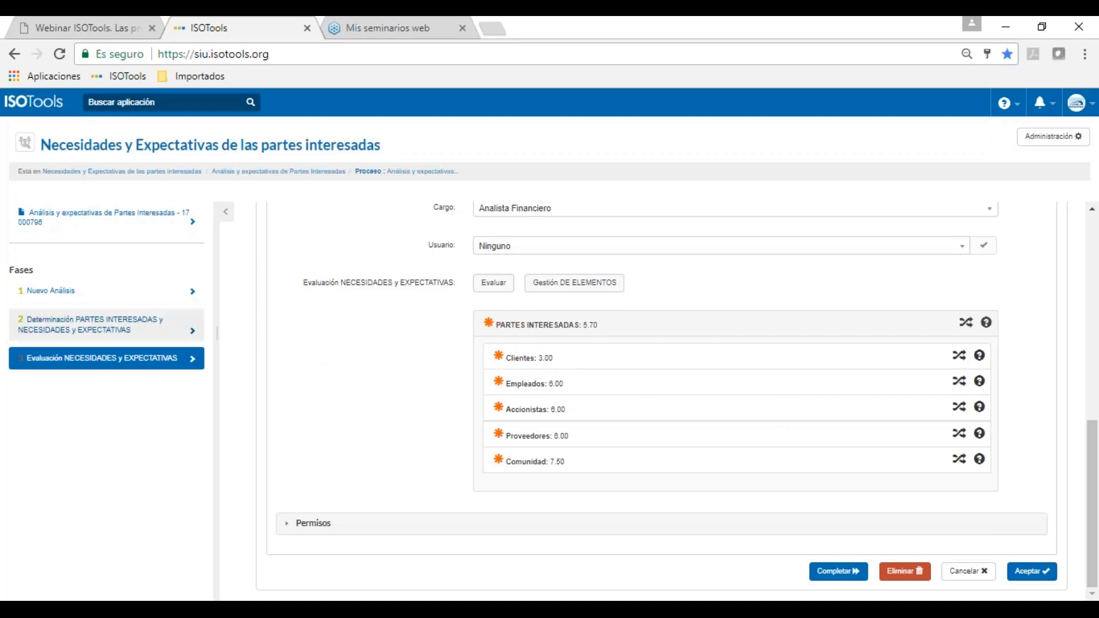
pyautogui.click(226, 215)
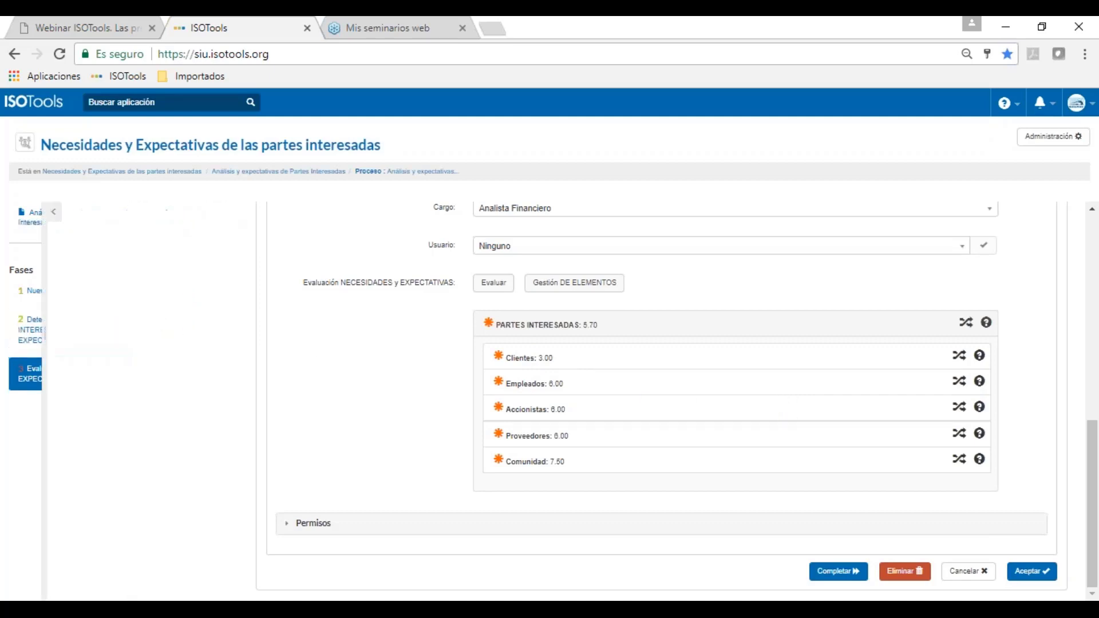
# Step: Mark the needs-evaluation phase completed at 6.10, then return to the ISOTools home page
pyautogui.click(823, 577)
pyautogui.click(659, 156)
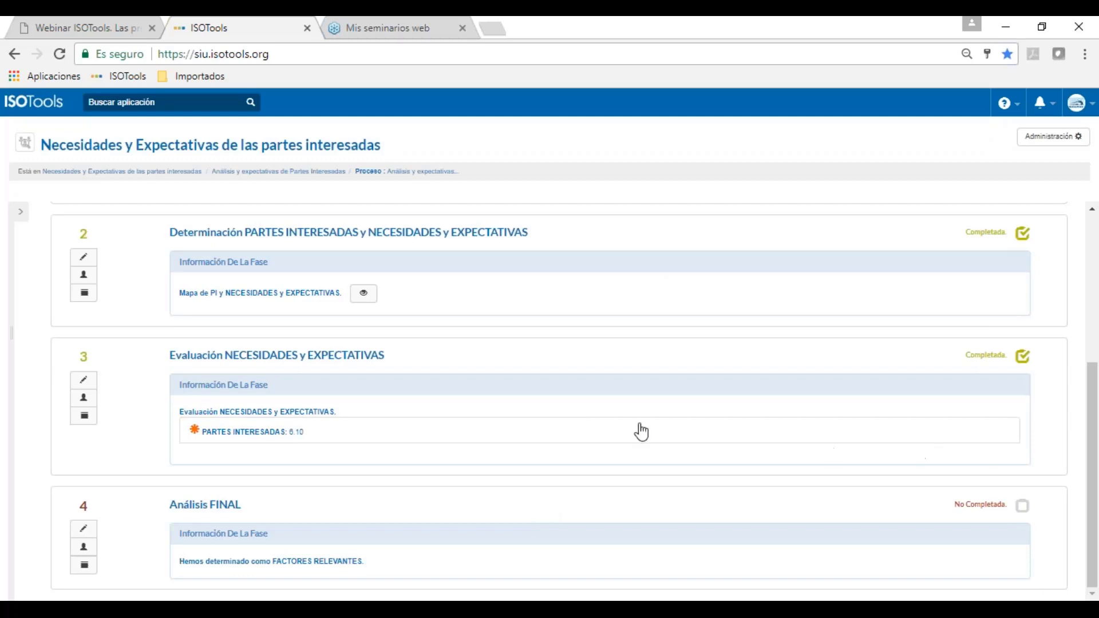
pyautogui.click(14, 53)
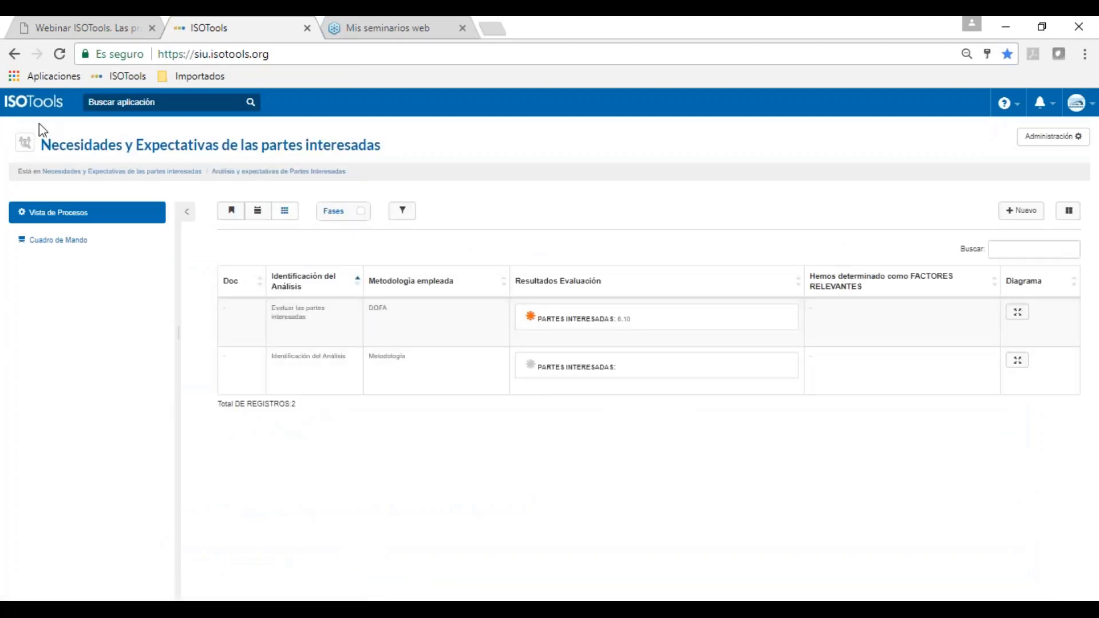
pyautogui.click(38, 106)
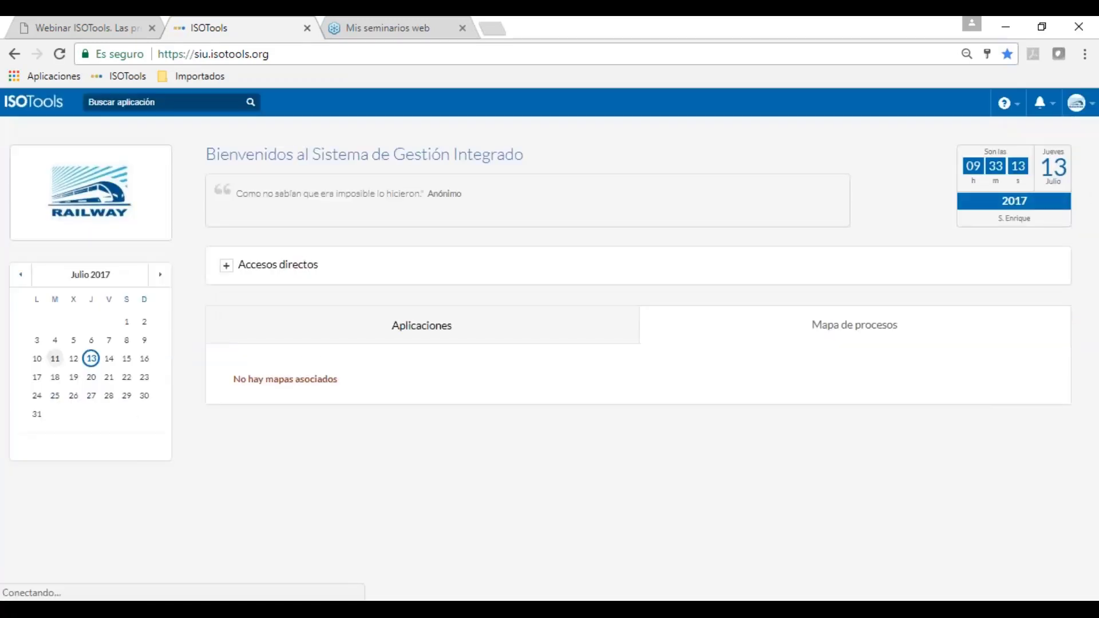
# Step: Browse the Aplicaciones grid and search applications for 'das' to find Dashboard
pyautogui.click(410, 335)
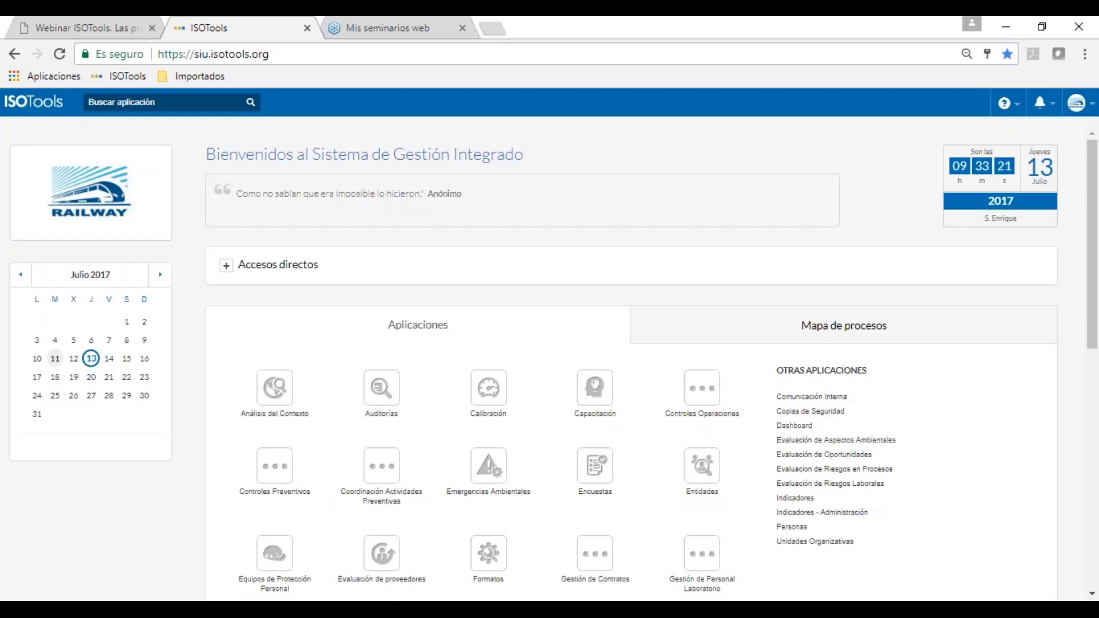
pyautogui.scroll(-3, 588, 540)
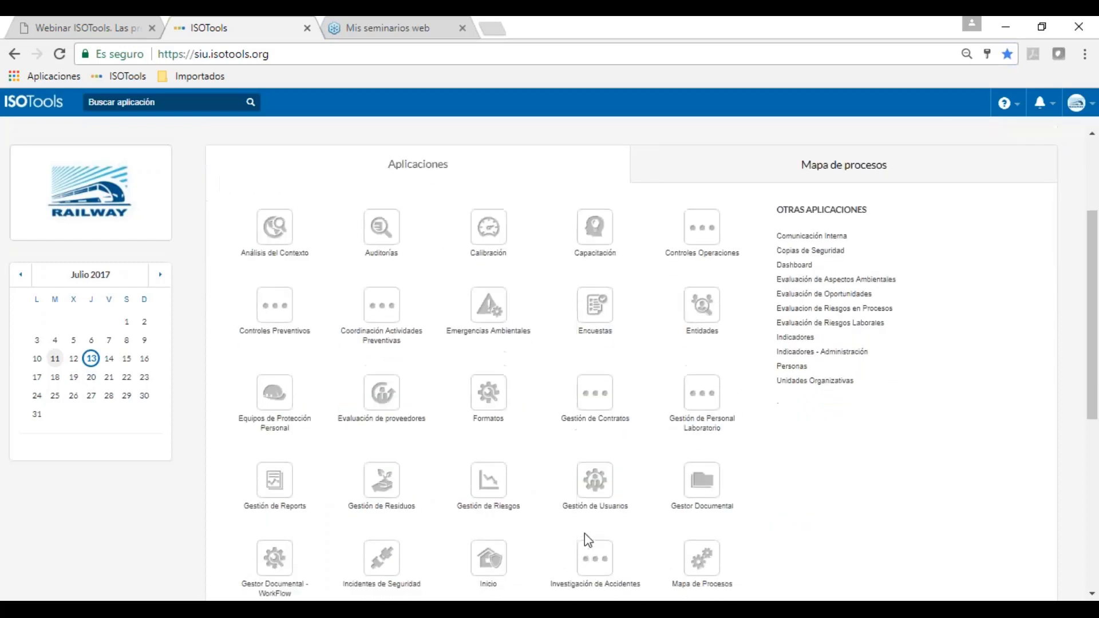
pyautogui.scroll(-3, 585, 531)
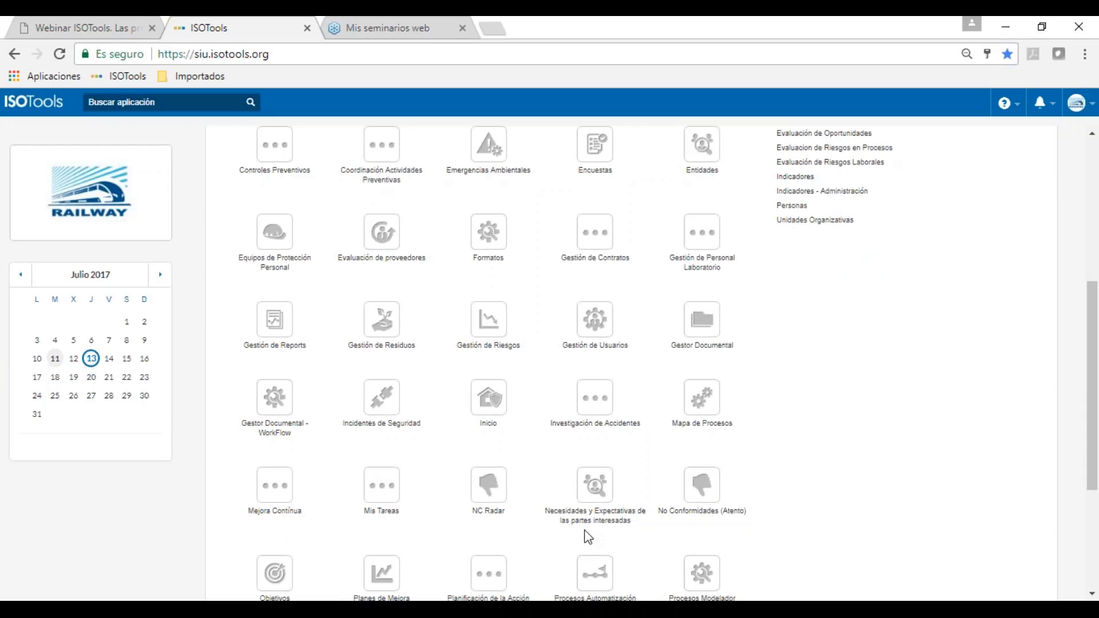
pyautogui.scroll(5, 585, 530)
pyautogui.click(228, 101)
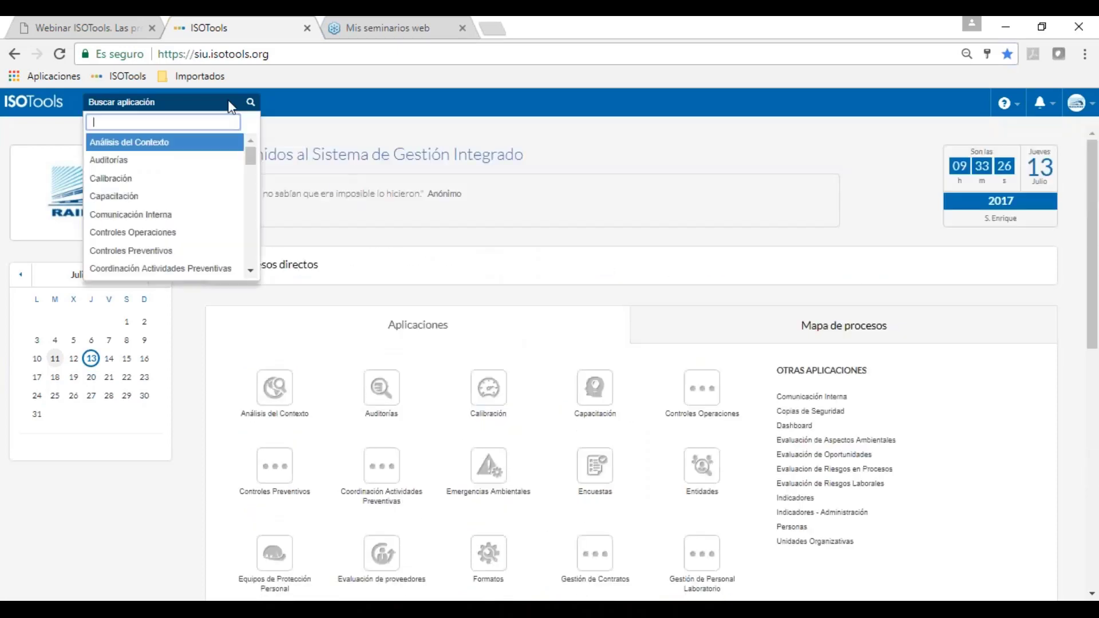
pyautogui.write('das')
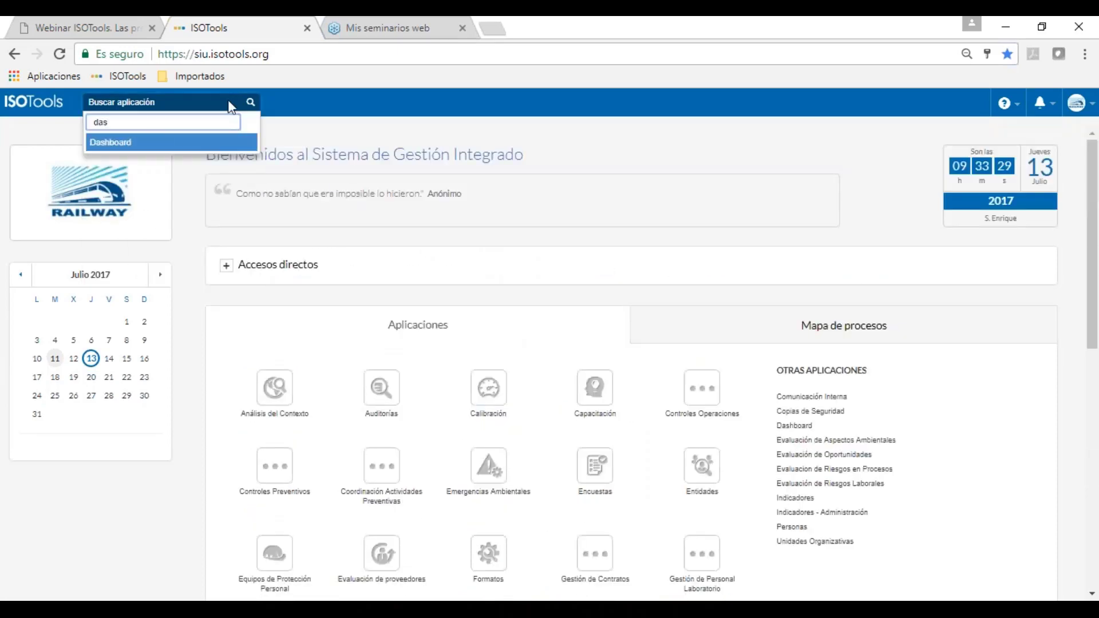
# Step: Launch the Dashboard application and reload its SGSI and SGC gauges
pyautogui.click(213, 148)
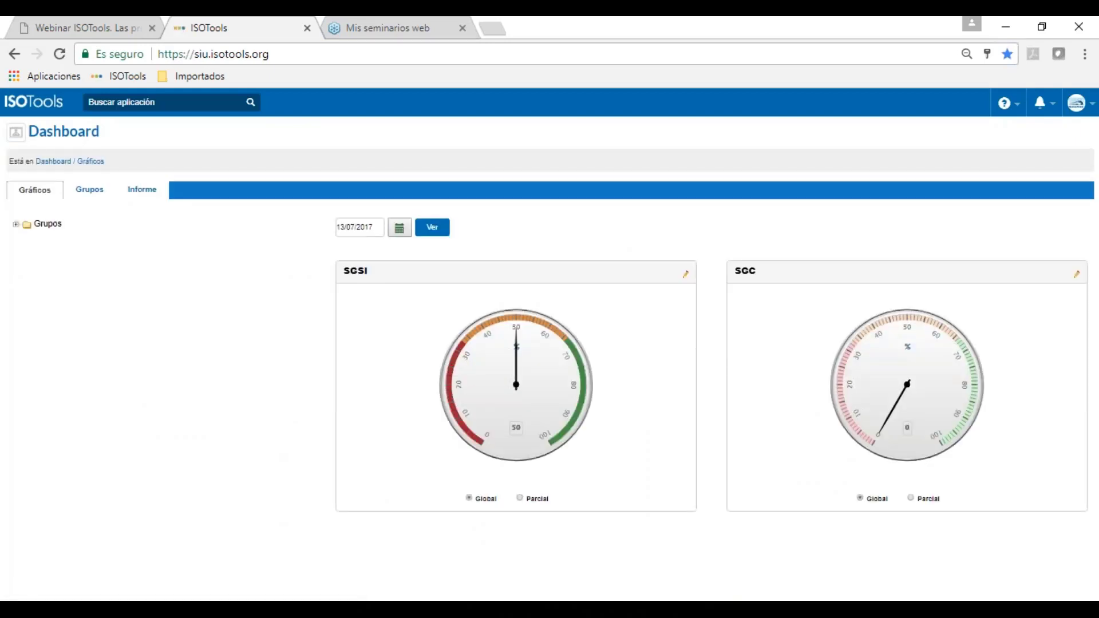
pyautogui.click(359, 274)
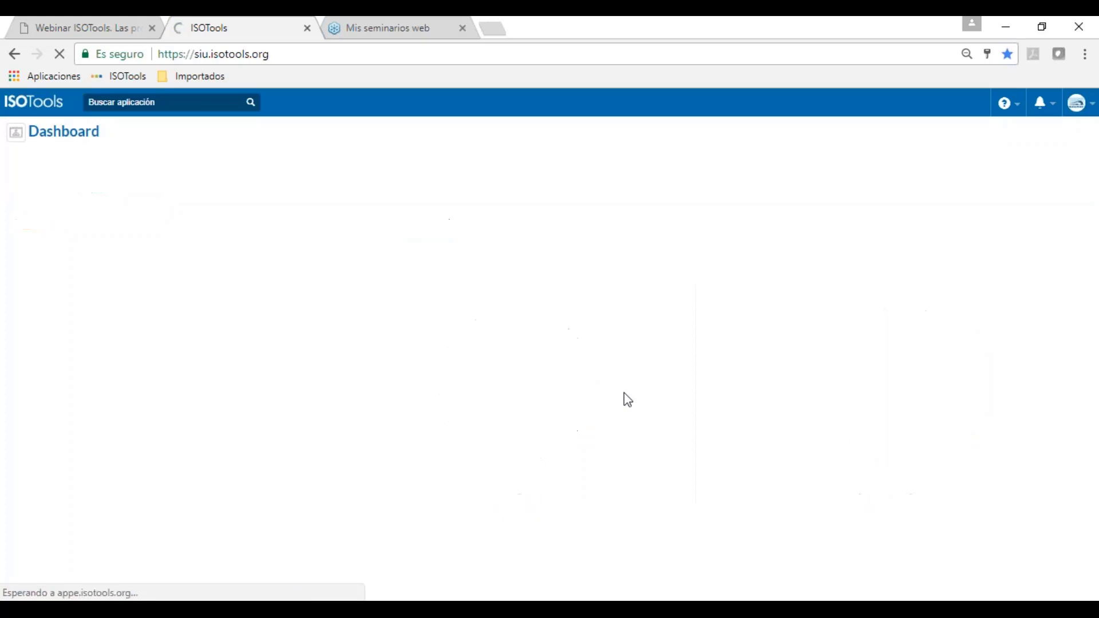